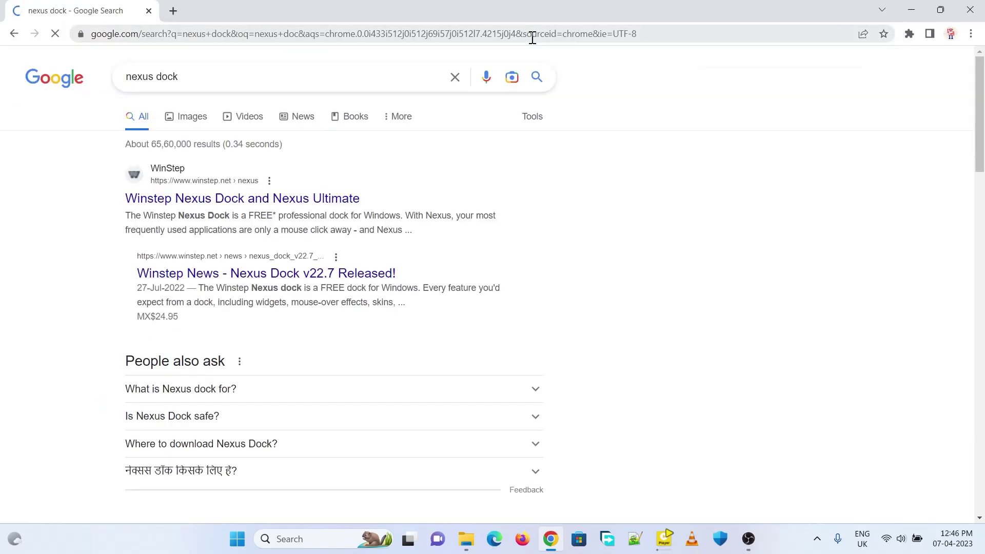
Download the free Winstep Nexus dock (nexus.zip) from the Winstep site using Free Download Manager.
click(250, 200)
scroll(435, 224, down, 9)
click(327, 261)
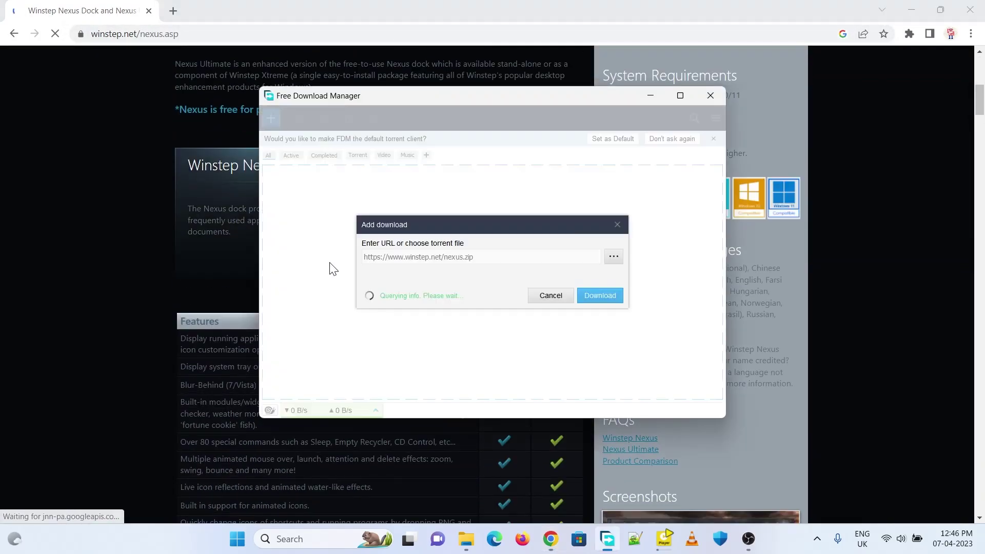
click(604, 306)
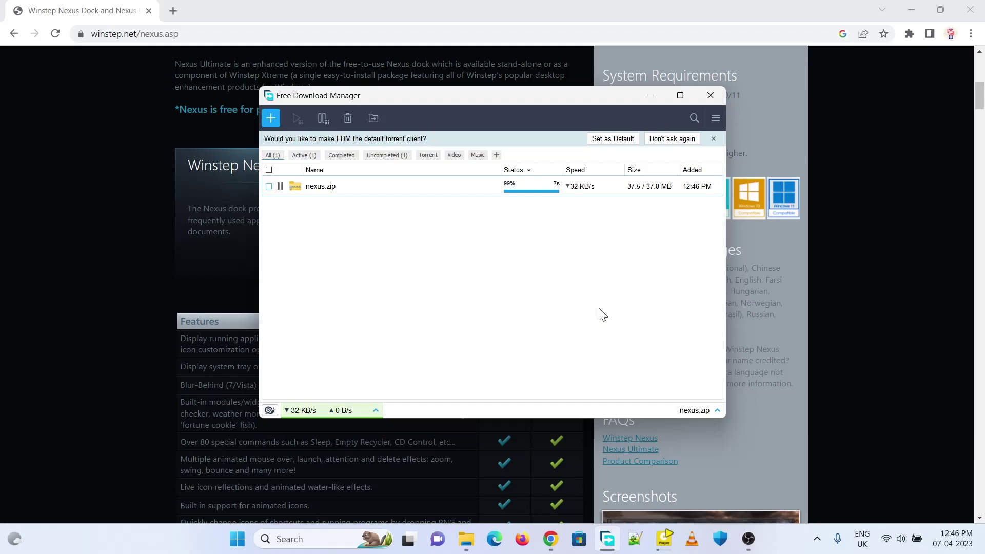
click(711, 96)
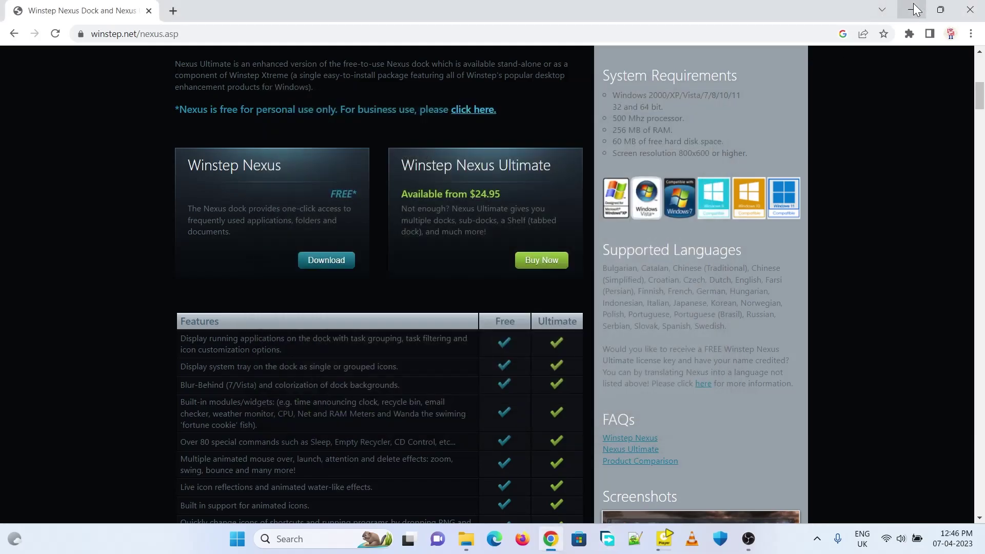
click(914, 9)
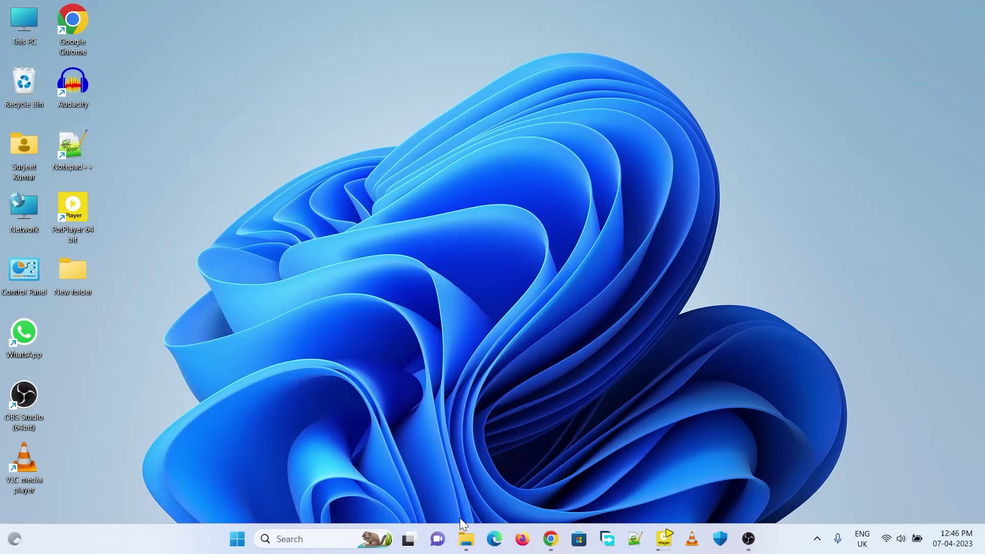
Extract the nexus zip archive in the Downloads folder to C:\Users\surje\Downloads\nexus and close the window showing the extracted files.
double_click(24, 23)
click(54, 223)
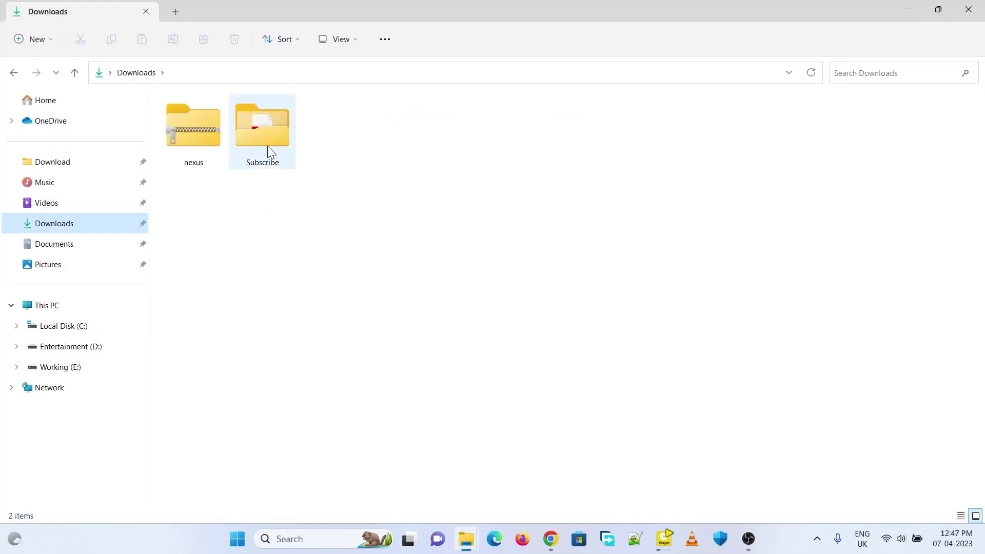
click(186, 137)
right_click(186, 138)
click(221, 261)
click(593, 398)
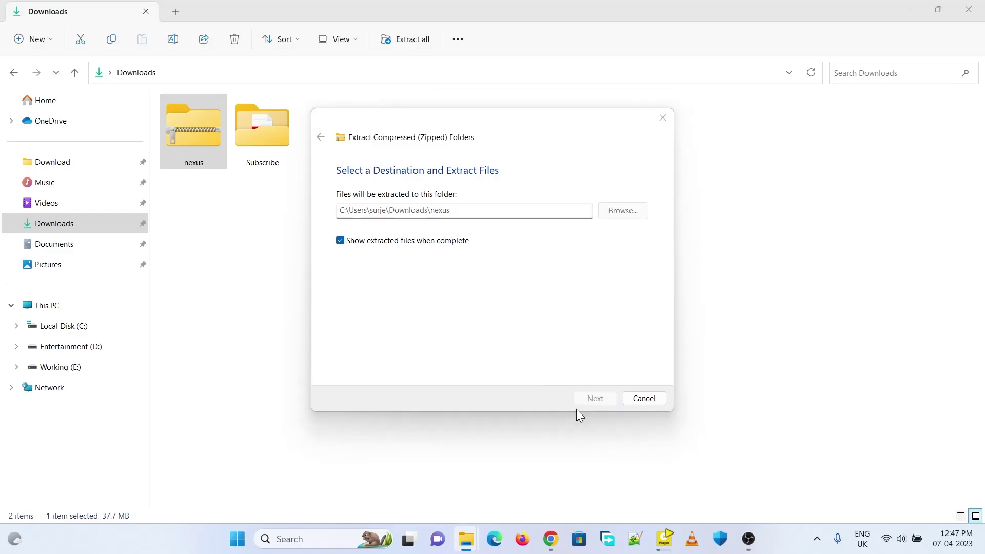
click(969, 9)
Launch NexusSetup from the extracted nexus folder in Downloads.
double_click(332, 140)
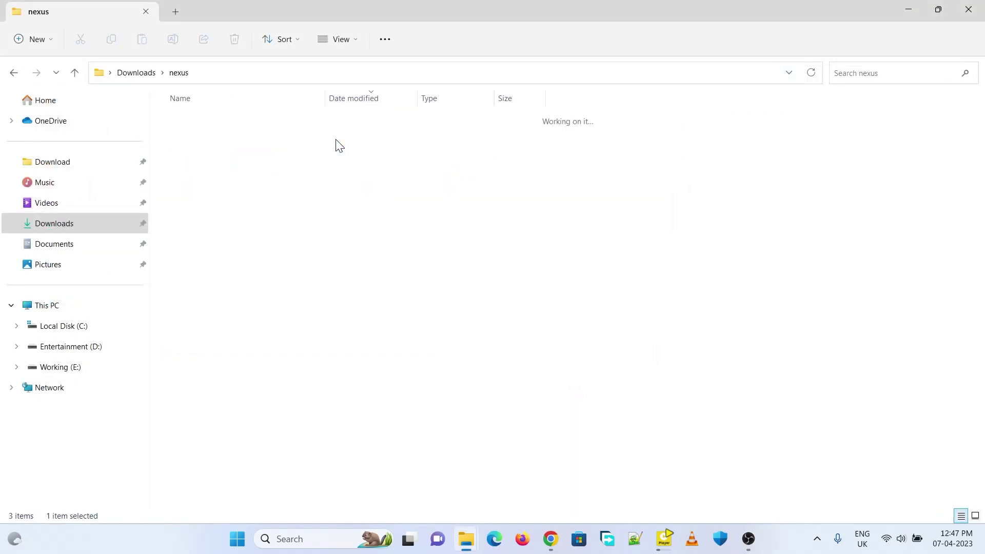
click(246, 139)
right_click(250, 145)
click(284, 183)
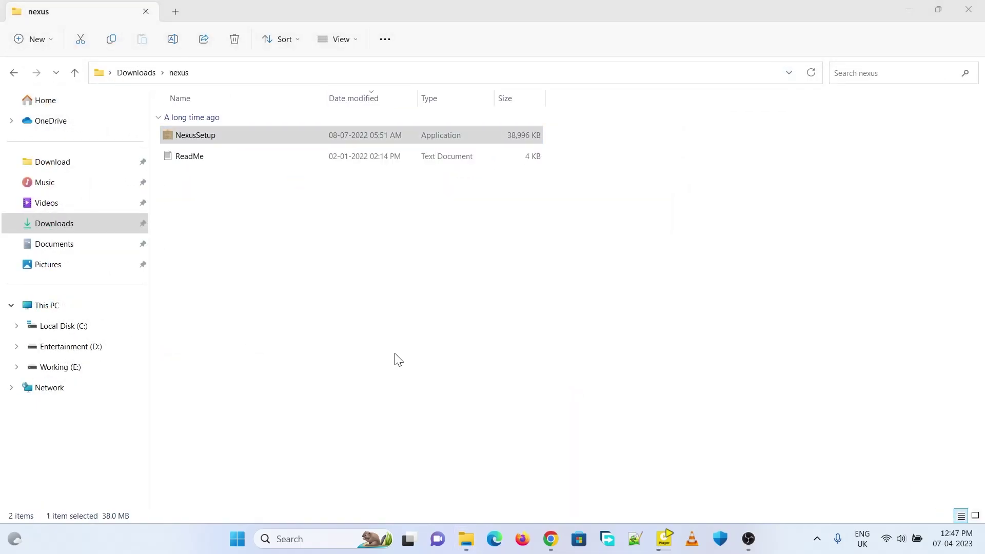
Complete the Nexus 22.7 setup wizard and close the folder window.
click(505, 295)
click(437, 331)
click(556, 368)
click(553, 368)
click(553, 368)
click(553, 368)
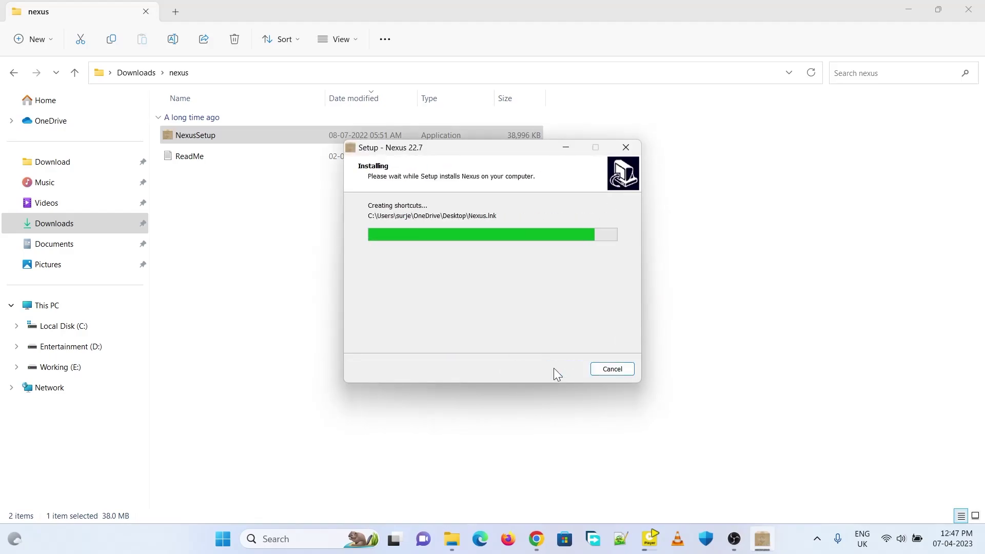
click(556, 370)
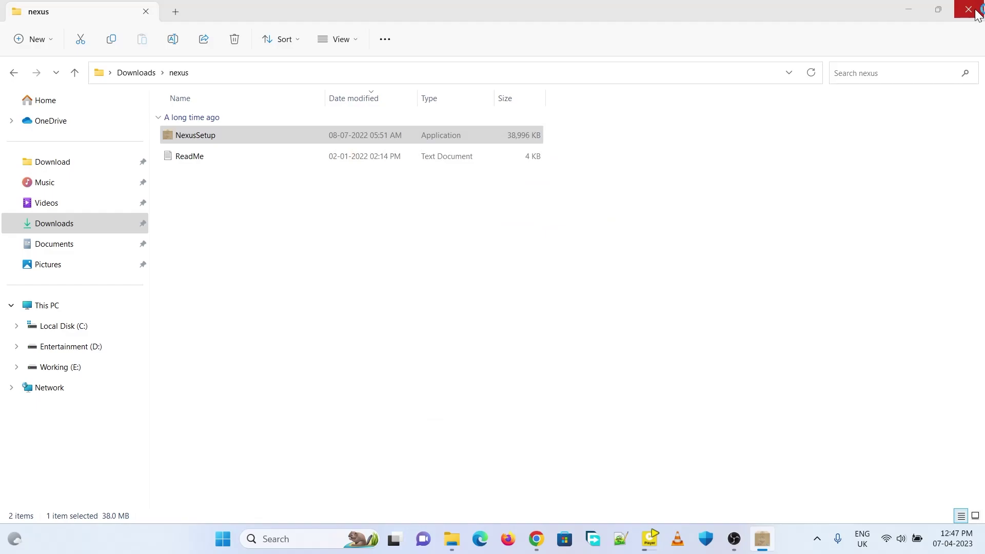
click(970, 11)
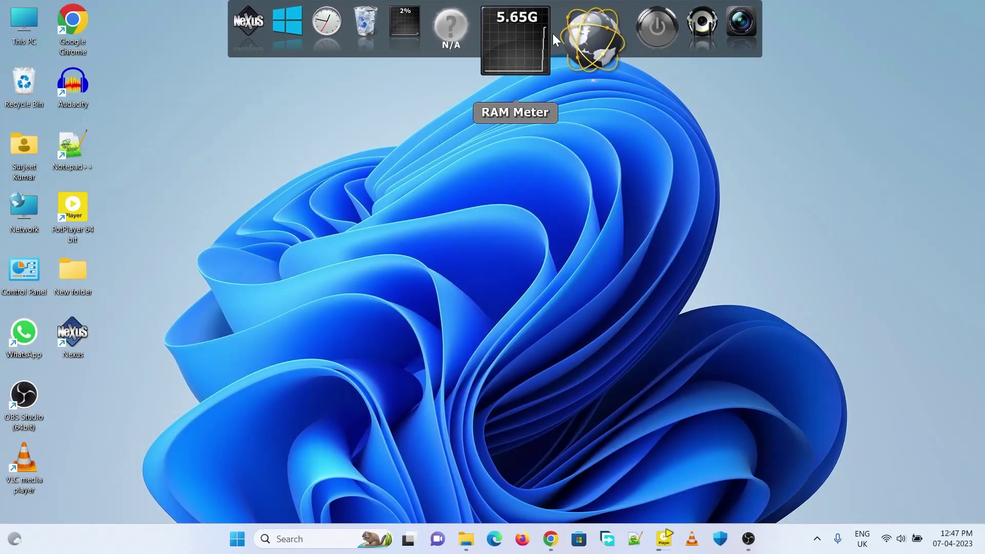
In the Nexus dock preferences, attach the dock to the Right screen edge and apply the change.
right_click(299, 31)
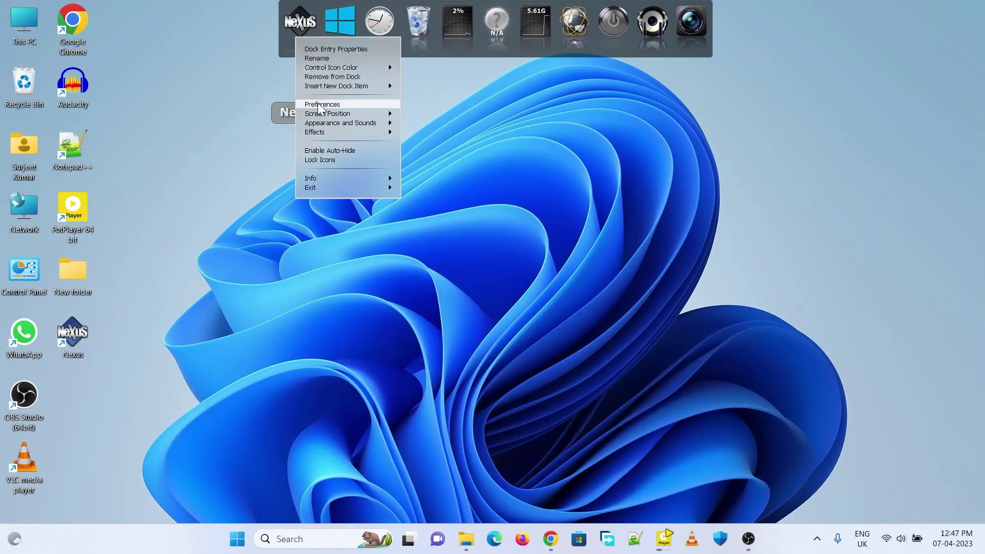
click(321, 105)
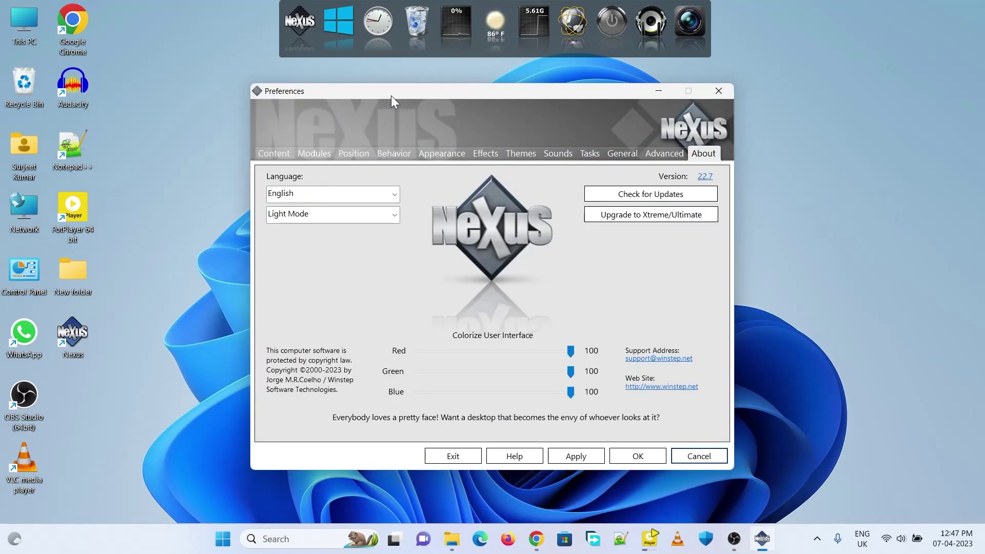
click(353, 153)
click(322, 281)
click(316, 310)
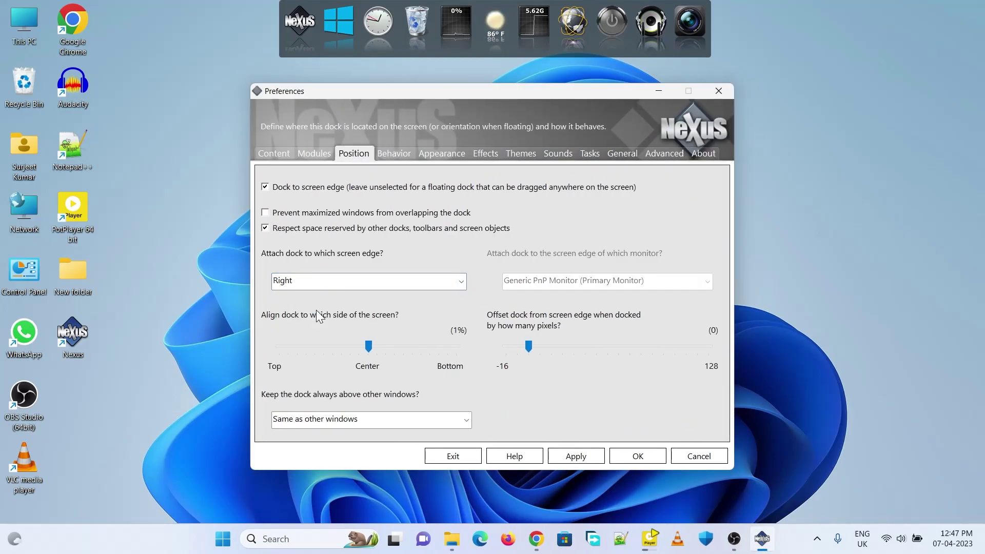
click(589, 457)
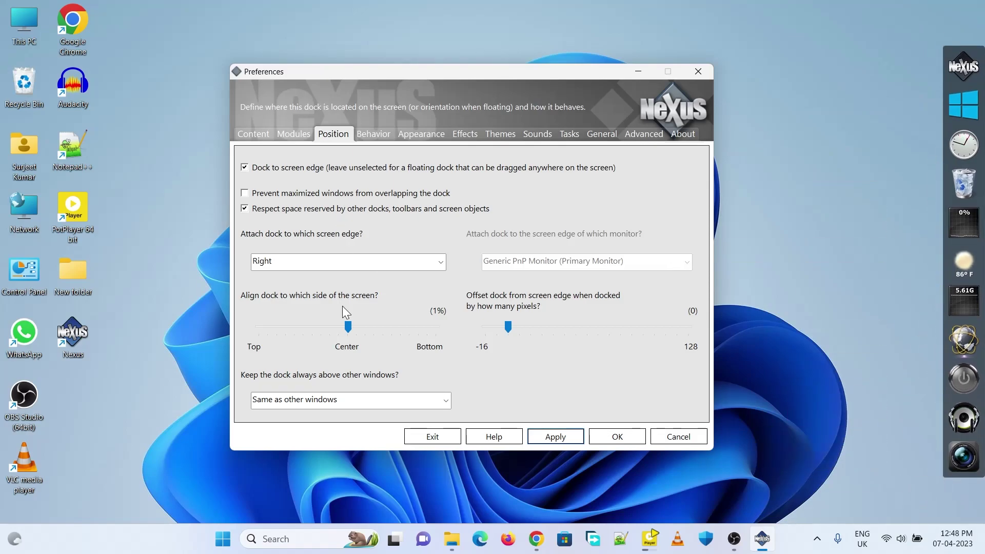
Set the dock icon size to 55 pixels and the icon reflection to 14%, applying the changes.
click(427, 134)
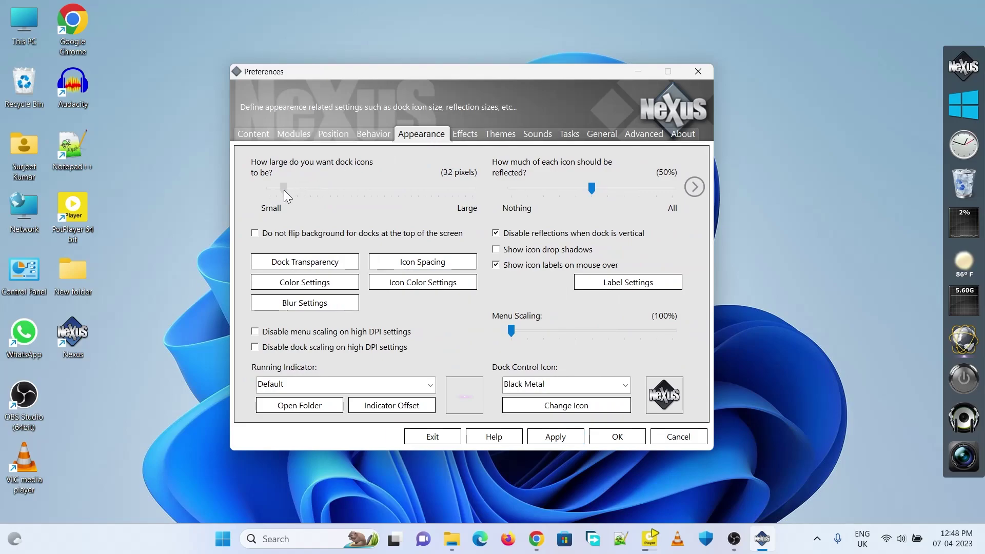
click(547, 437)
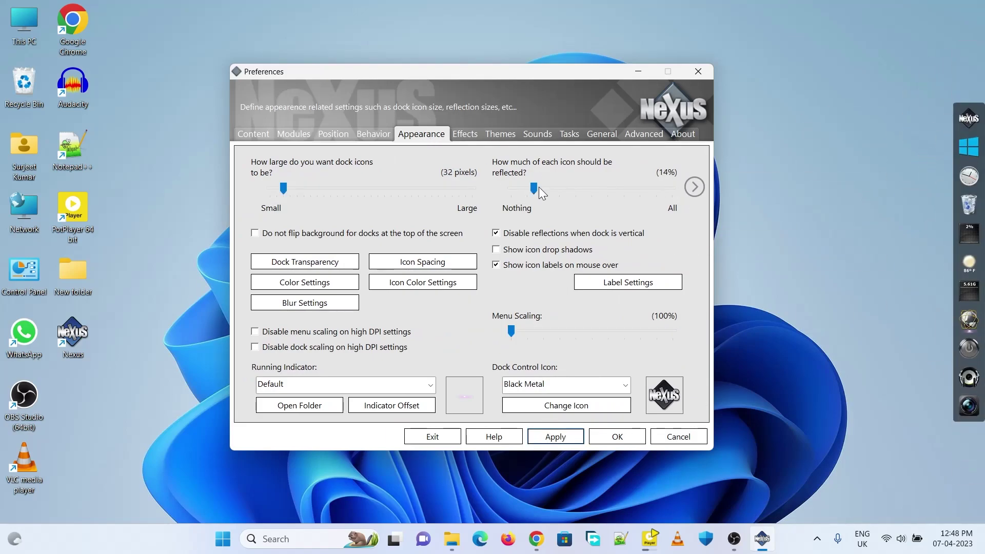
click(549, 439)
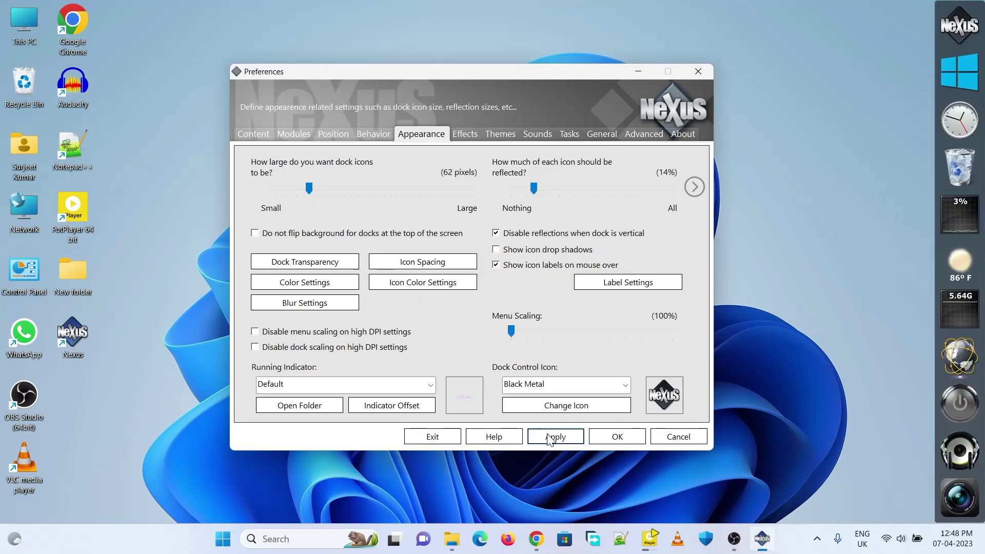
click(556, 441)
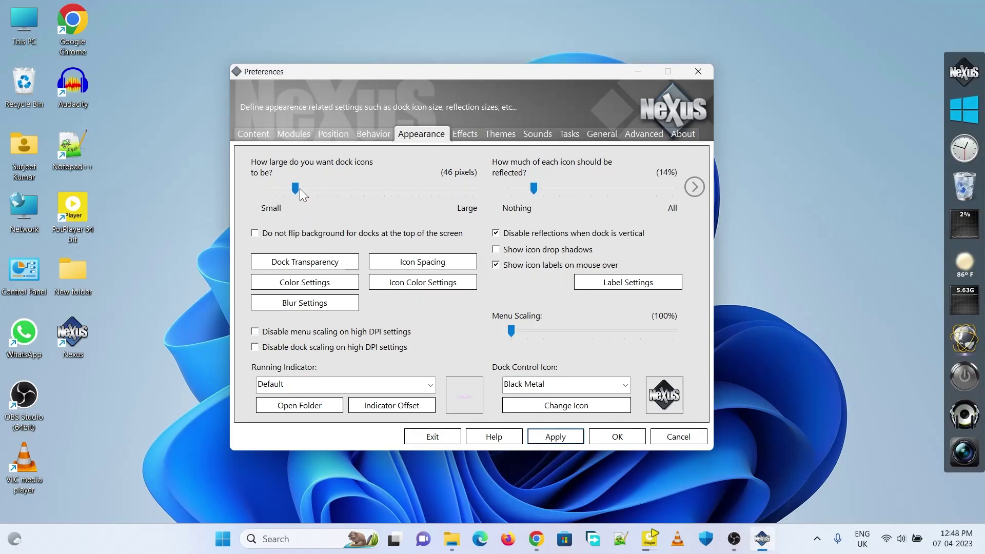
click(569, 440)
drag(298, 189, 301, 192)
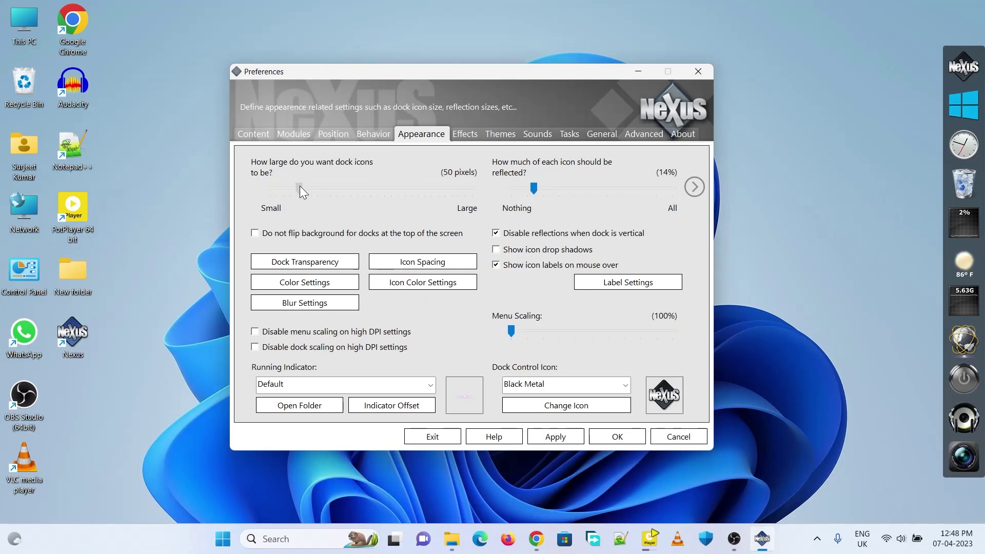
click(553, 445)
click(555, 438)
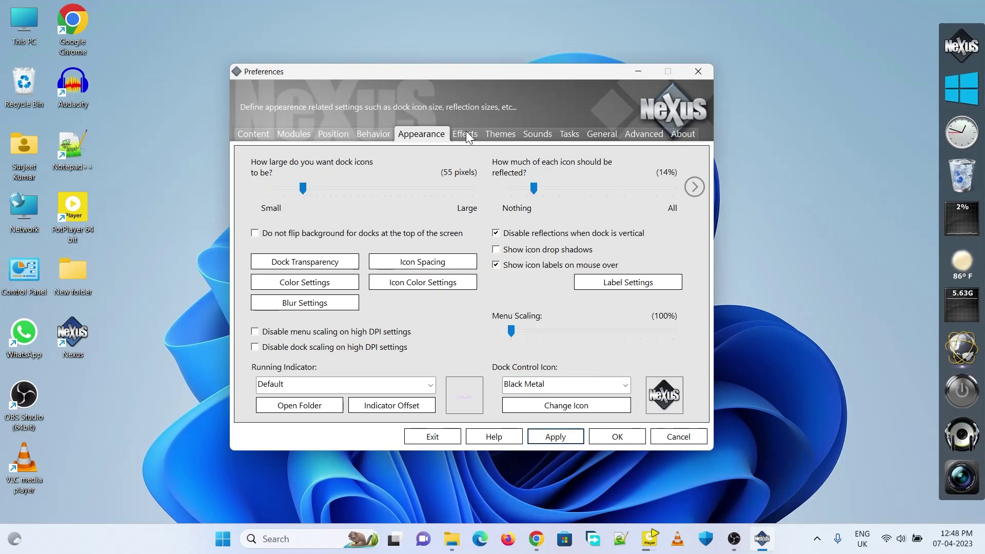
Set the icon spacing to 3 pixels horizontally and 2 pixels vertically and apply it.
click(405, 263)
drag(348, 337, 321, 337)
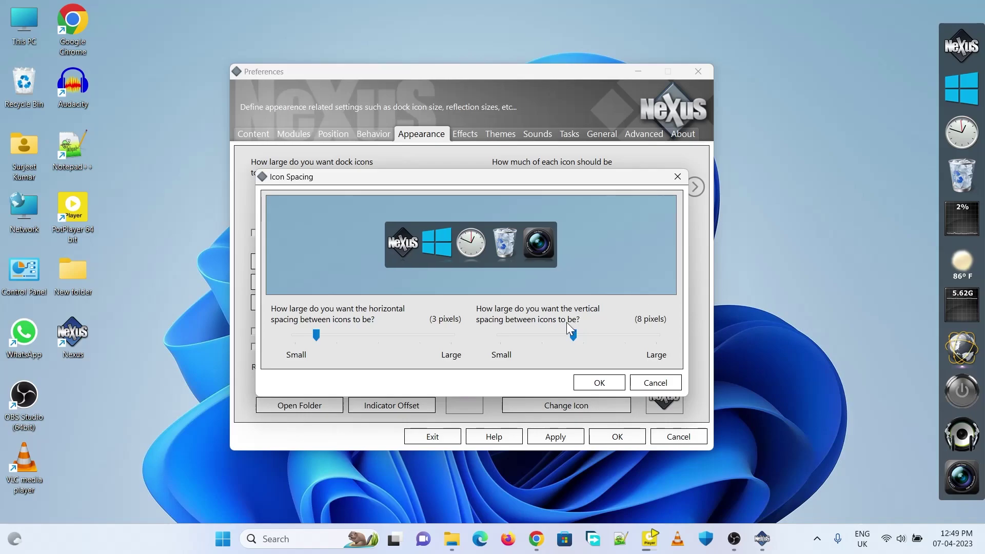
drag(573, 339, 514, 333)
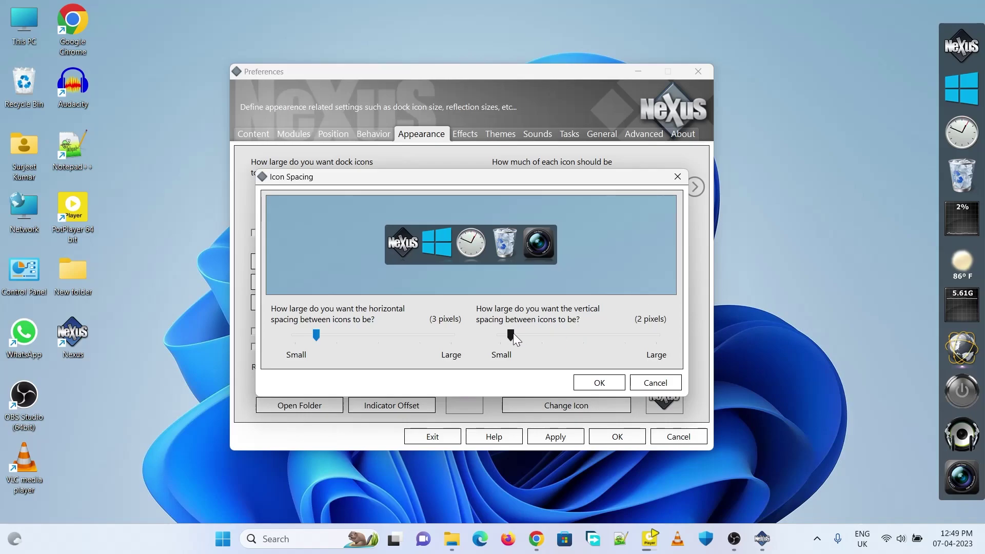
click(608, 386)
click(573, 441)
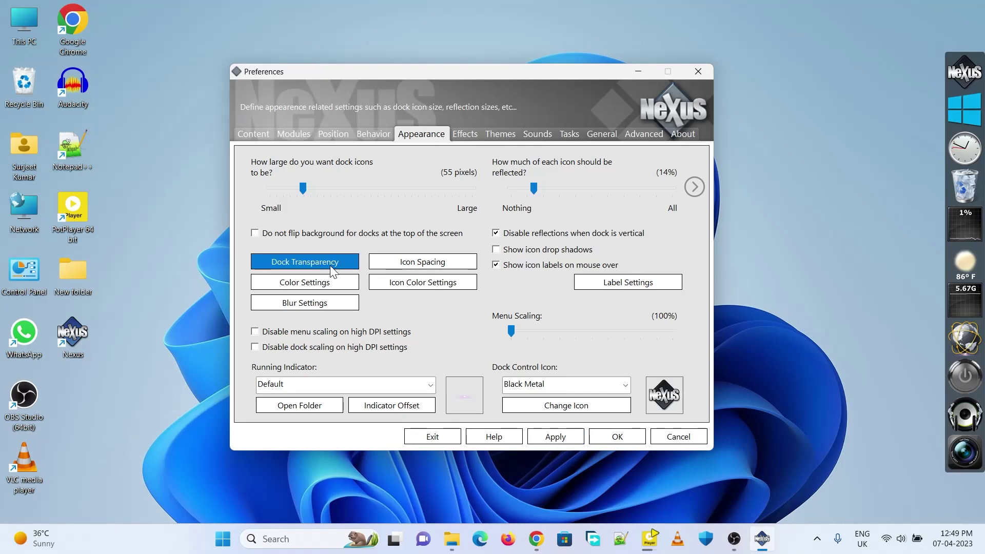
Set the dock transparency to 59% and the icon reflection to 0%, applying both.
click(307, 264)
drag(297, 334, 370, 331)
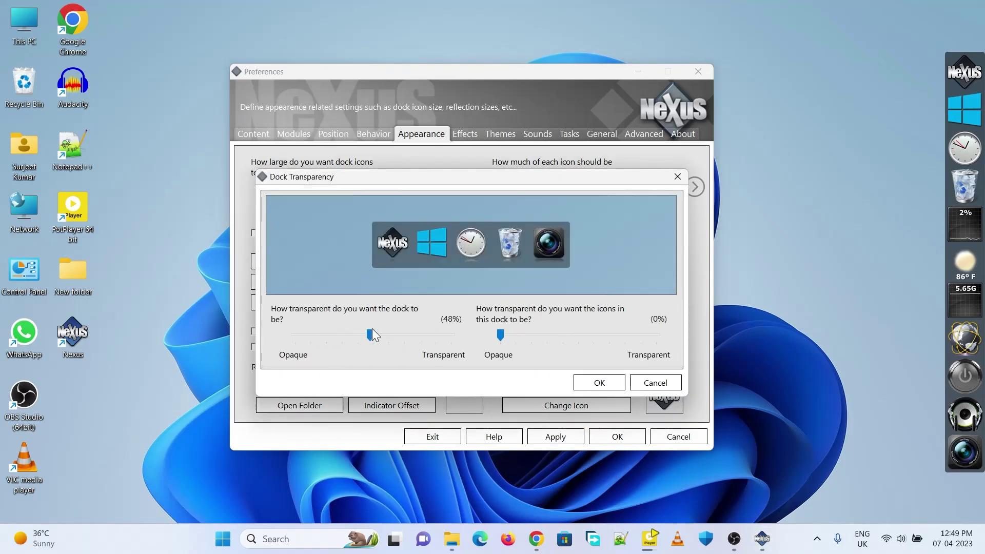
click(389, 337)
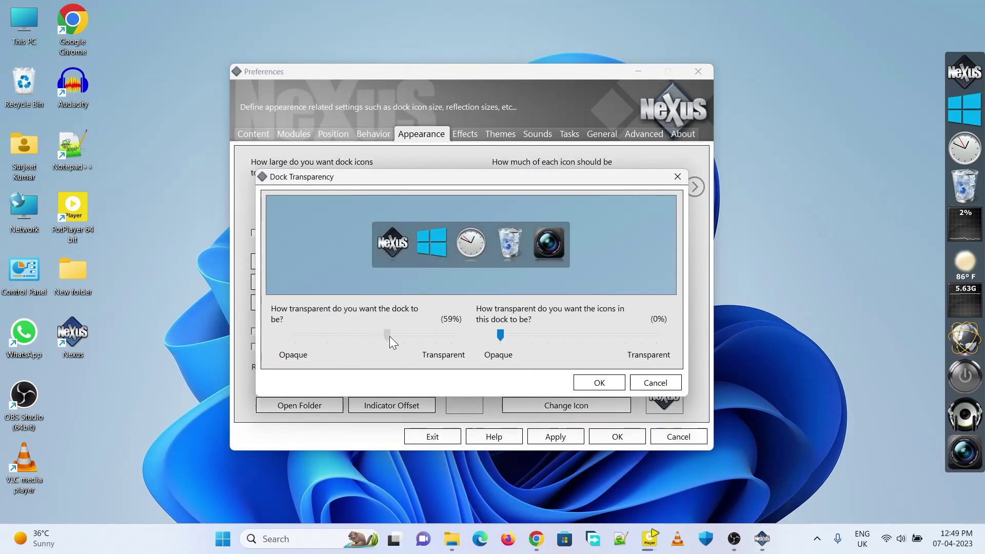
click(596, 384)
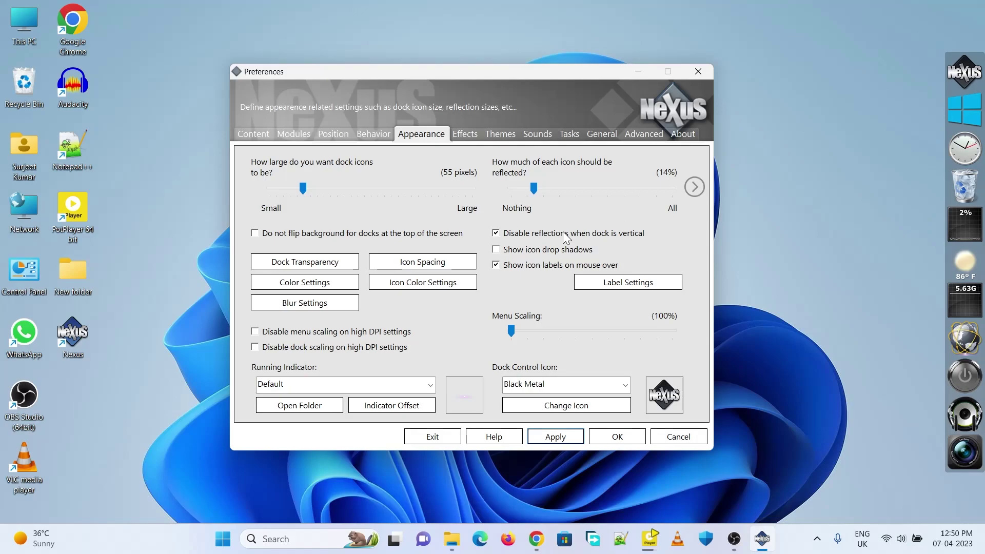
click(563, 438)
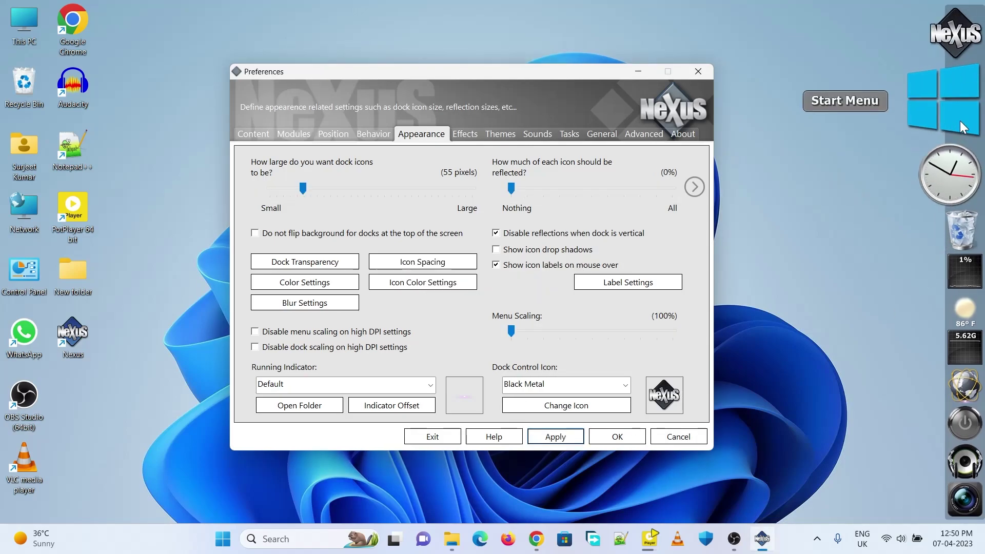
Narrow the range of neighbouring icons enlarged by the Magnify mouseover effect and apply it.
click(465, 134)
click(305, 252)
drag(454, 274, 394, 274)
click(561, 430)
click(556, 437)
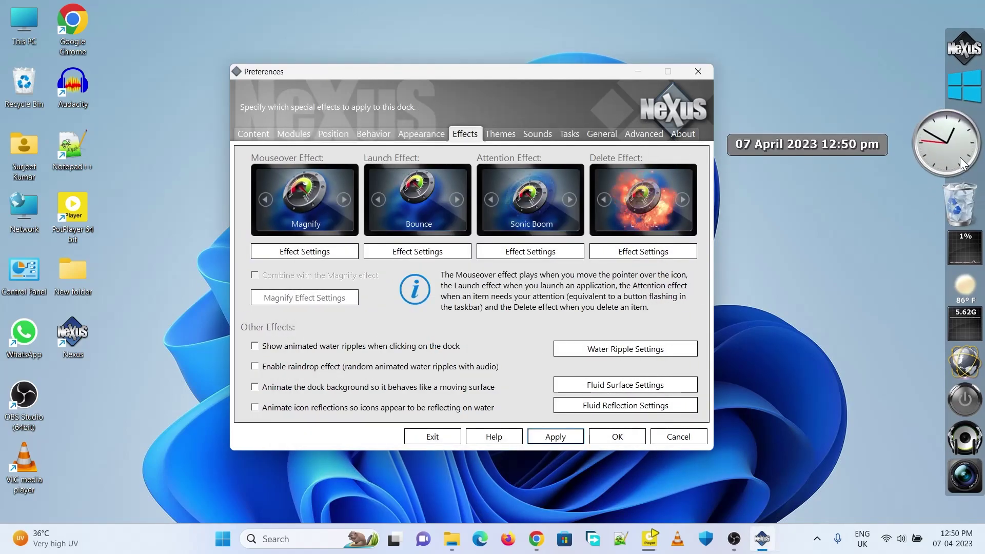
Reduce the icon magnification size of the Magnify mouseover effect and apply it.
click(323, 252)
drag(459, 198, 396, 197)
click(561, 429)
click(556, 437)
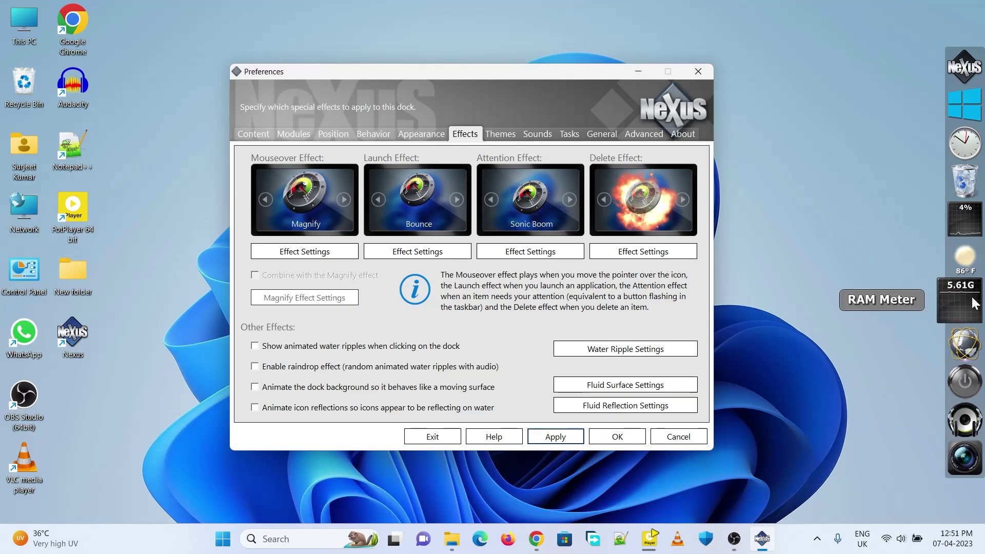
Review the text effect options in the dock's icon label settings and close them without changes.
click(421, 134)
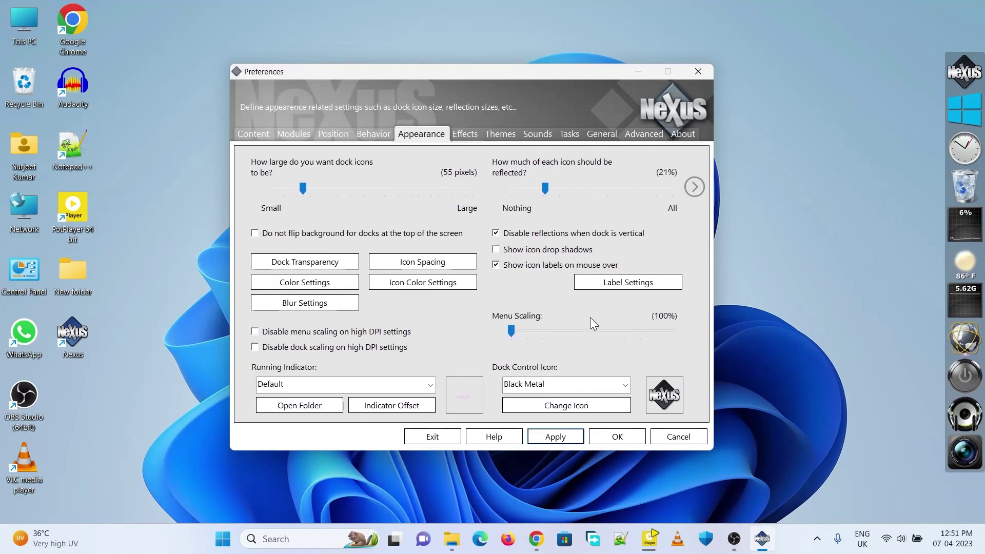
click(630, 282)
click(389, 205)
click(389, 206)
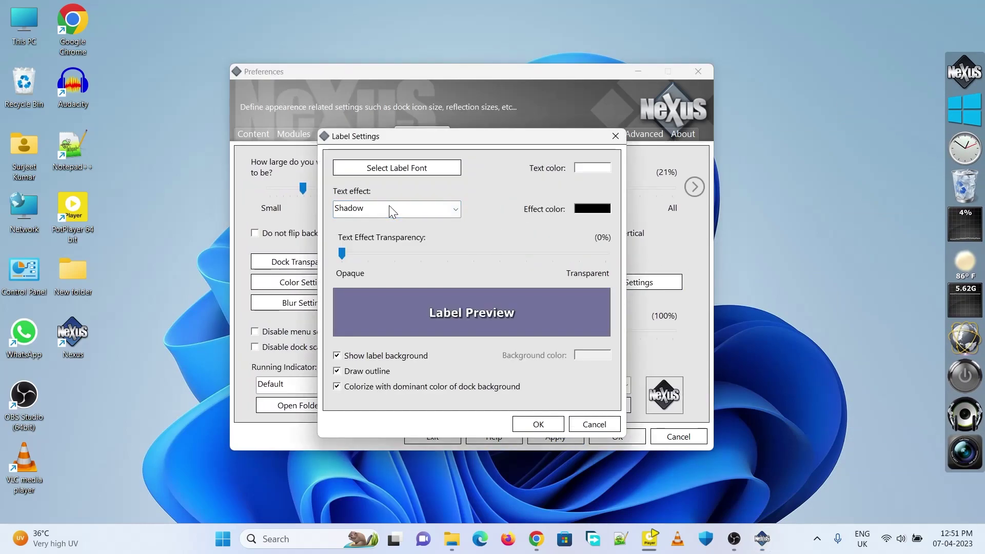
click(616, 136)
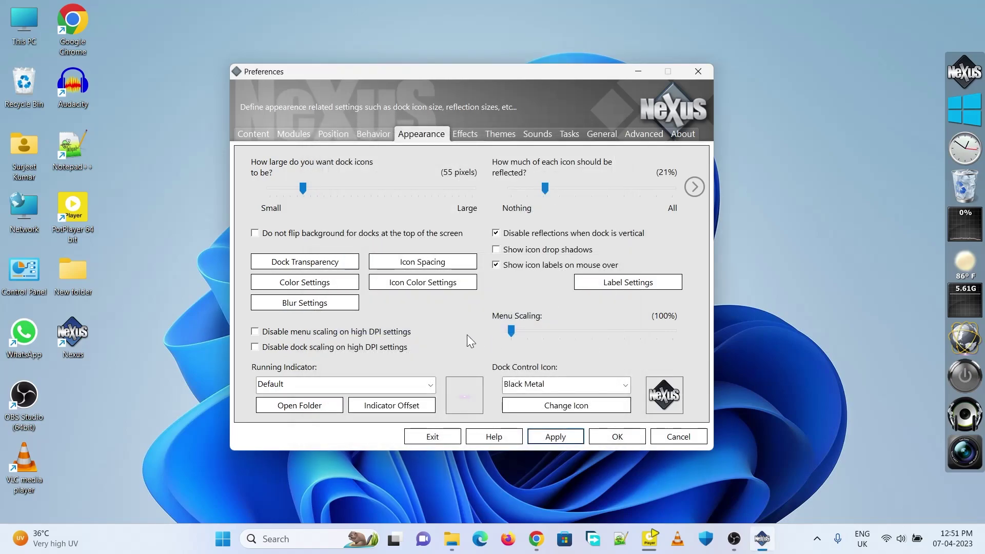
Turn off the icon labels shown on mouse over and apply the change.
click(496, 265)
click(555, 437)
Set the dock's offset from the screen edge to 12 pixels and apply it.
click(340, 135)
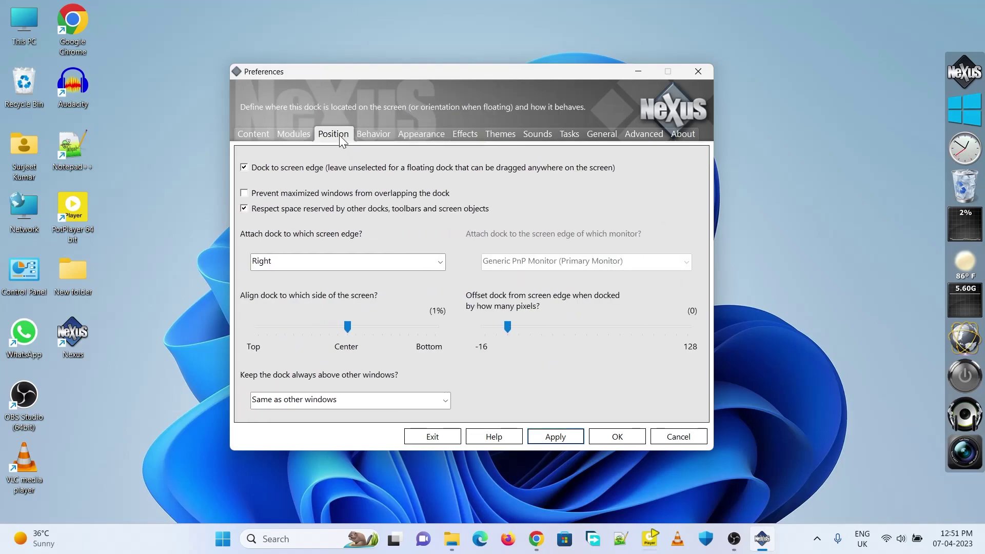
drag(510, 325, 540, 325)
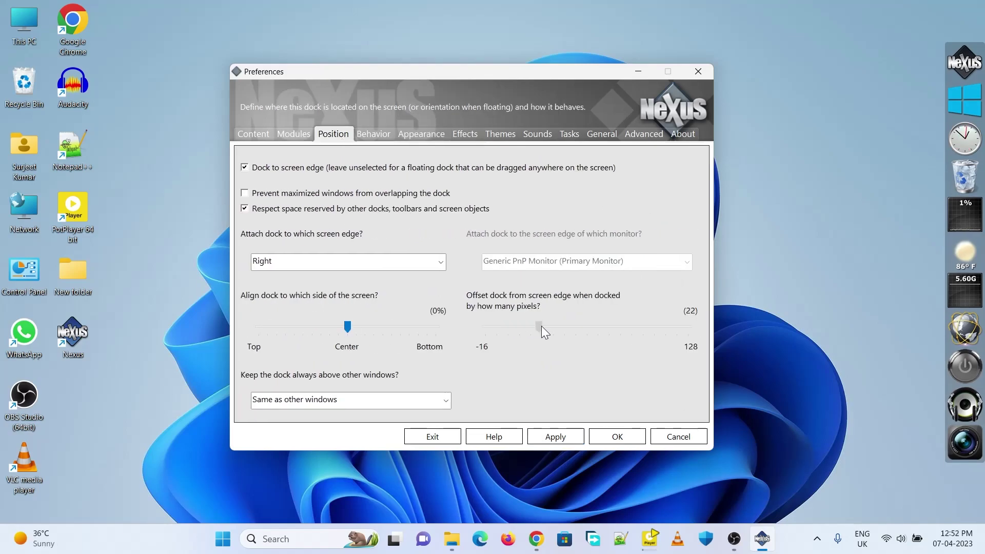
click(549, 442)
click(550, 439)
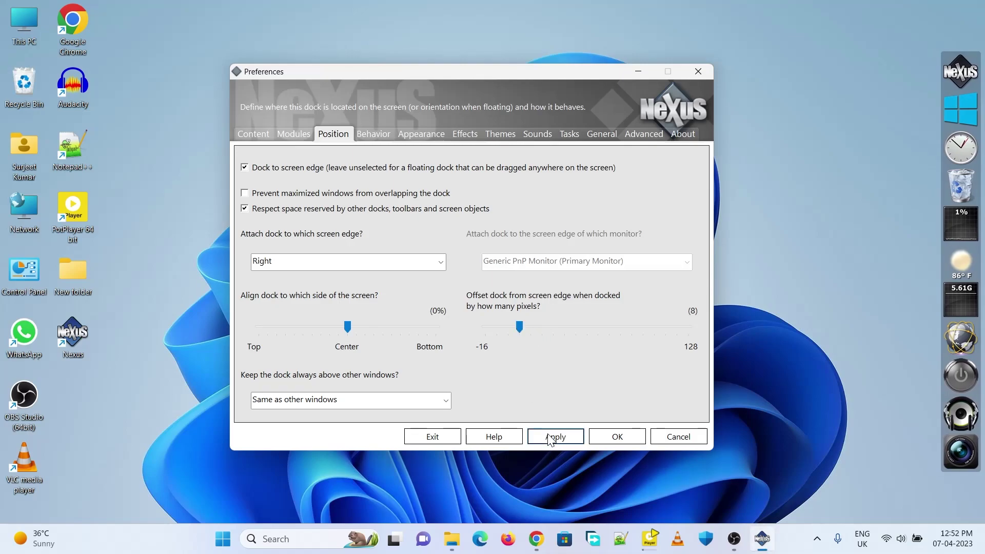
click(549, 440)
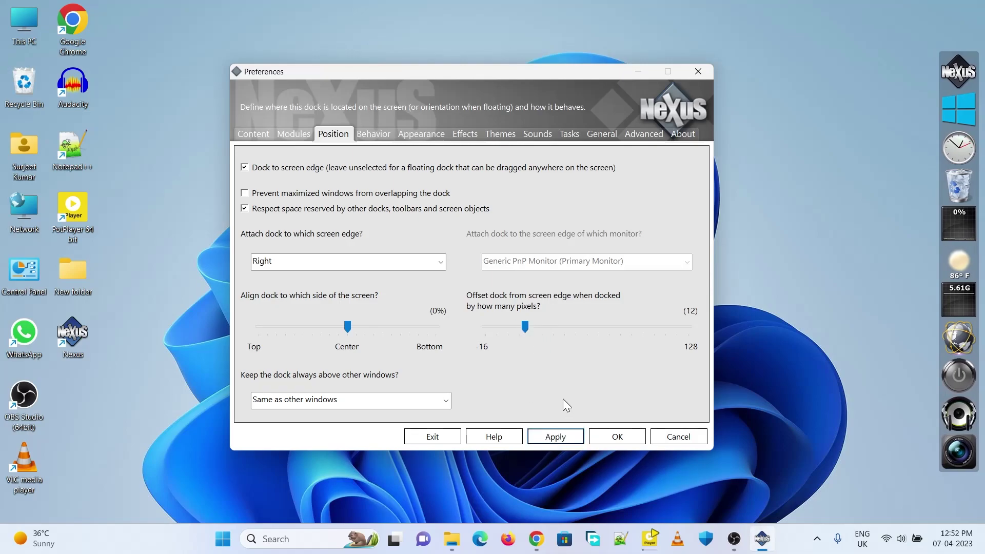
Set the dock icon size to 62 pixels, apply it and close the preferences.
click(409, 134)
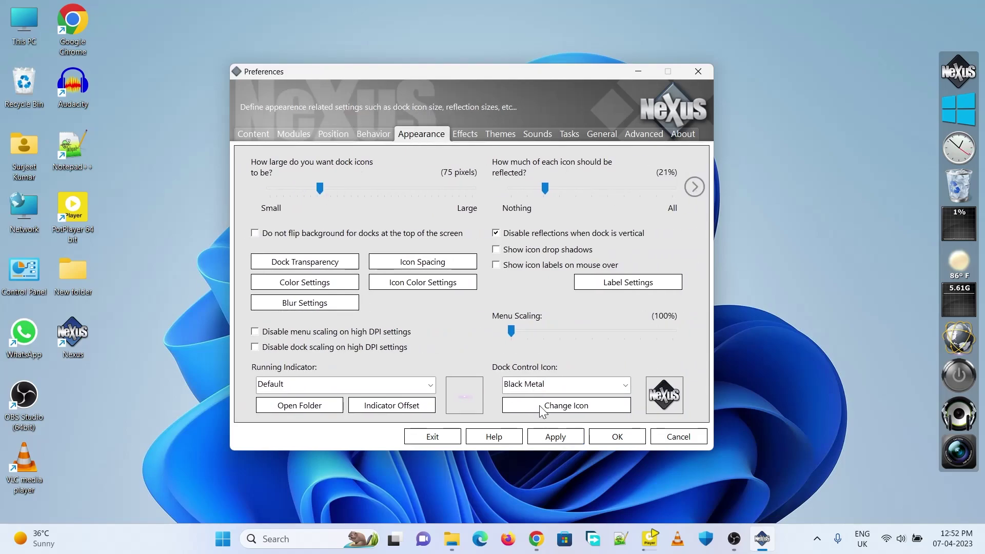
click(556, 437)
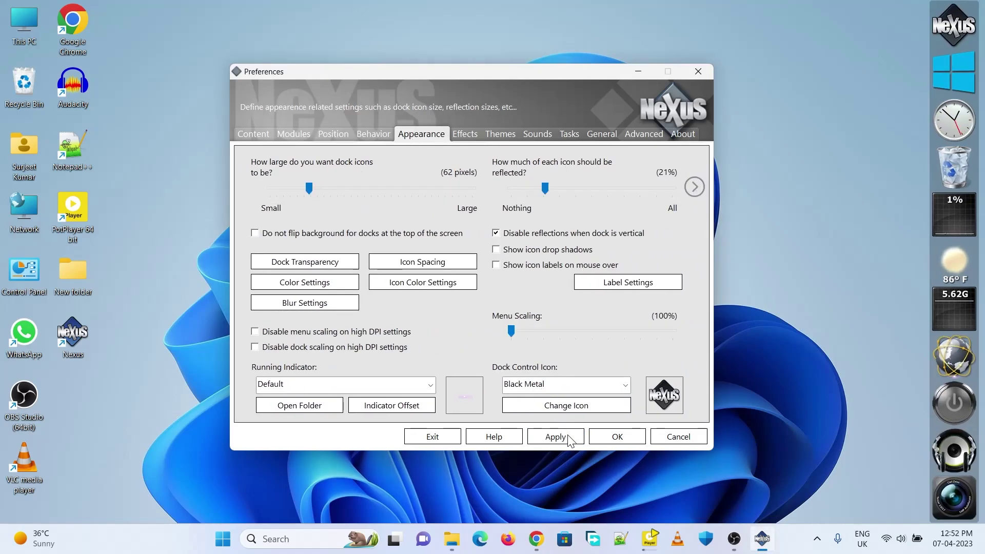
click(665, 441)
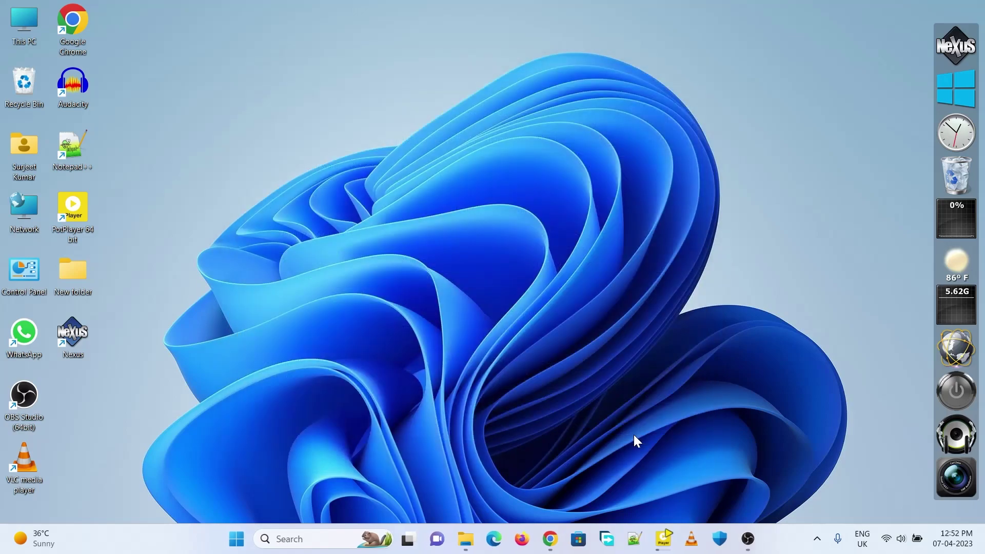
Remove the weather module, the RAM meter and the globe item from the dock.
right_click(957, 266)
click(876, 288)
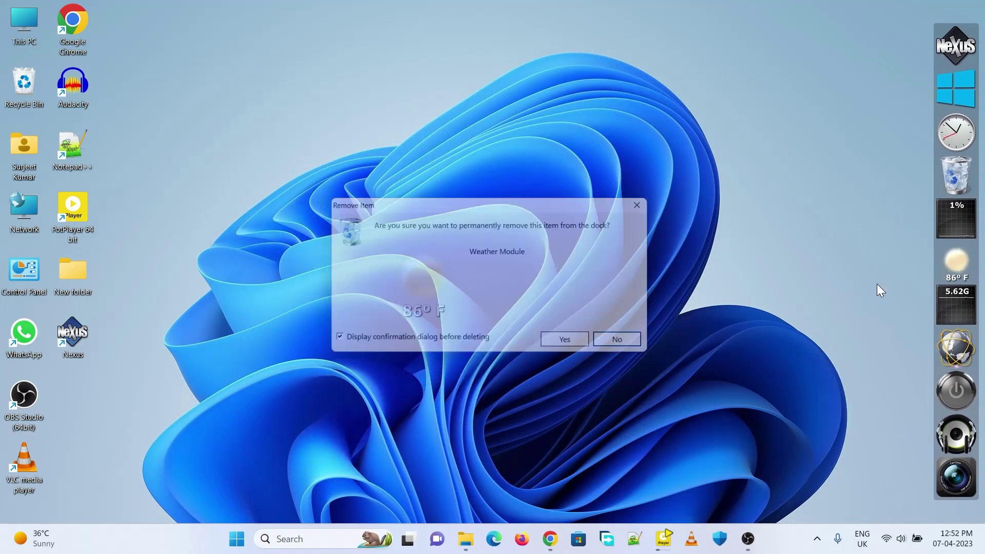
right_click(962, 266)
click(874, 288)
key(Return)
right_click(958, 308)
click(899, 336)
click(584, 346)
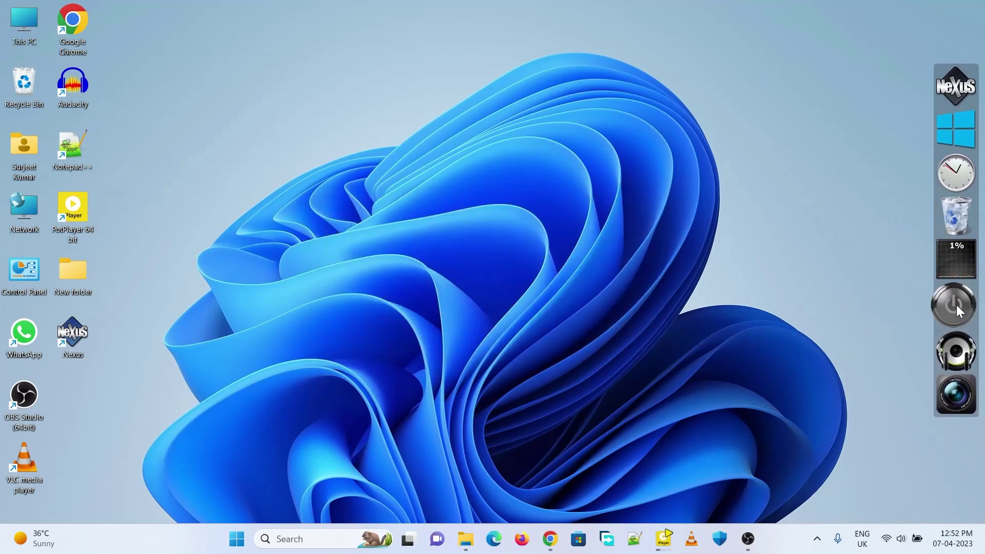
Remove the power and headphones items from the dock.
right_click(957, 312)
click(886, 331)
click(578, 346)
right_click(954, 333)
click(887, 349)
click(582, 345)
Remove the CPU Meter and Clock modules from the dock.
right_click(972, 325)
click(883, 329)
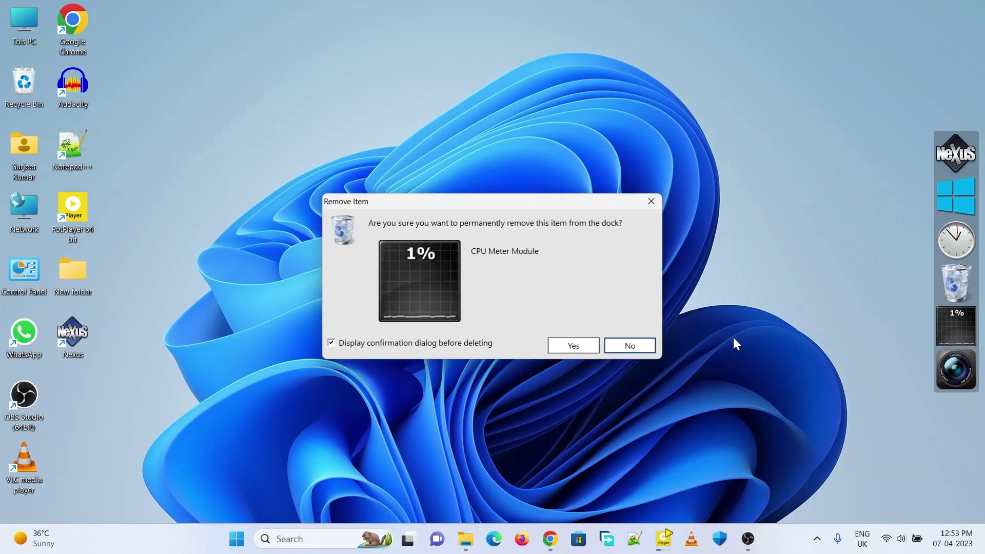
click(570, 345)
right_click(954, 247)
click(854, 269)
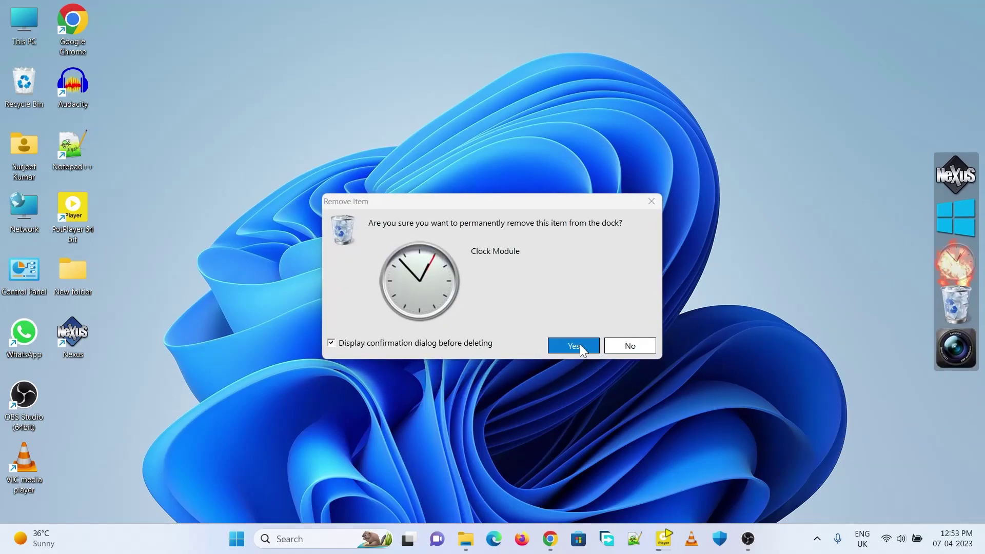
click(572, 346)
Add This PC, Control Panel, WhatsApp, OBS Studio, Notepad++, Audacity and VLC media player from the desktop to the dock.
drag(24, 41, 955, 216)
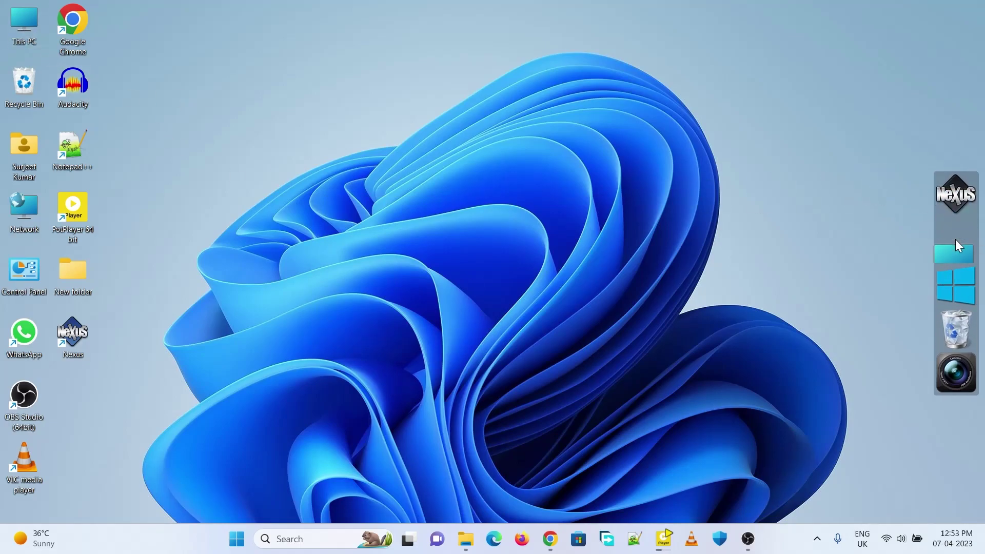
drag(28, 100, 810, 285)
drag(18, 263, 956, 267)
drag(23, 334, 950, 329)
drag(55, 399, 957, 359)
drag(72, 151, 956, 396)
drag(61, 89, 956, 413)
drag(24, 464, 915, 447)
Move the Recycle Bin icon away from the other desktop icons and remove those icons and shortcuts from the desktop.
right_click(804, 269)
drag(804, 270, 334, 202)
right_click(82, 21)
drag(286, 451, 32, 2)
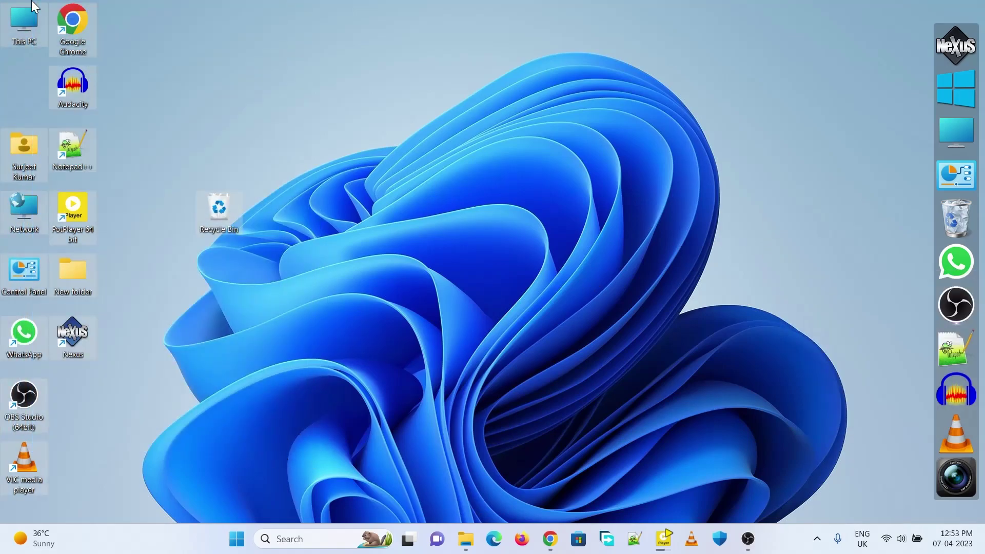
click(41, 46)
key(Delete)
click(70, 30)
key(Delete)
click(70, 76)
key(Delete)
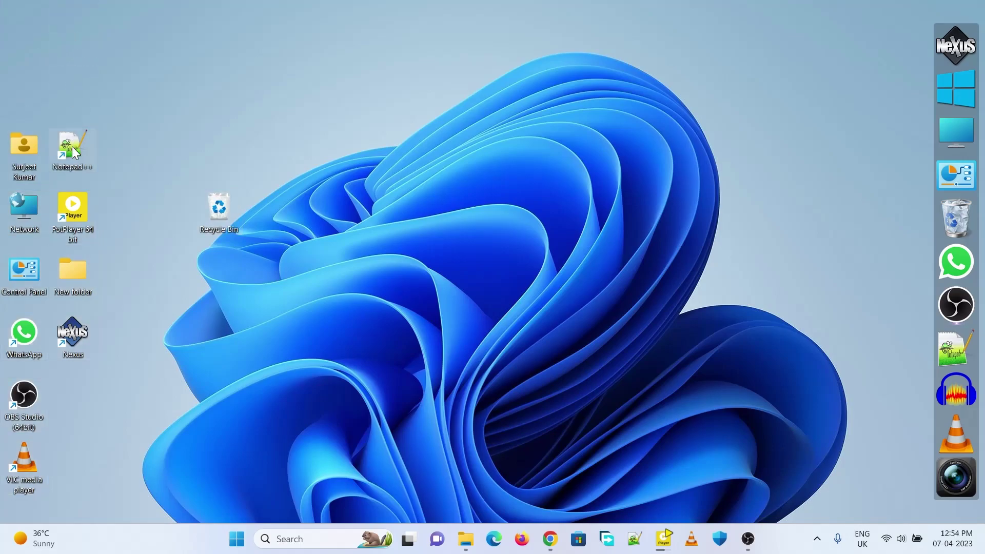
click(77, 271)
key(Delete)
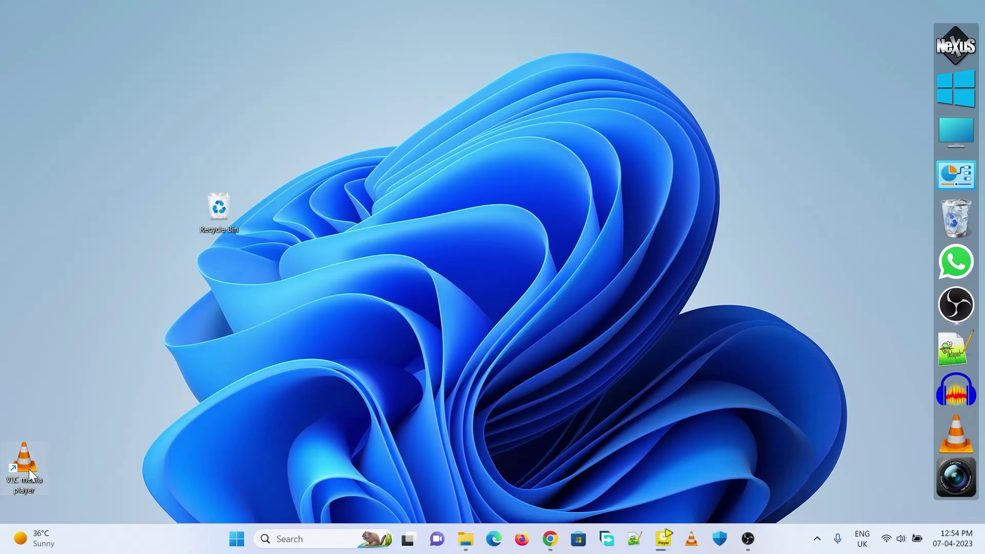
Hide the Recycle Bin from the desktop in the Windows desktop icon settings and close the settings.
click(239, 544)
text(desktop ic)
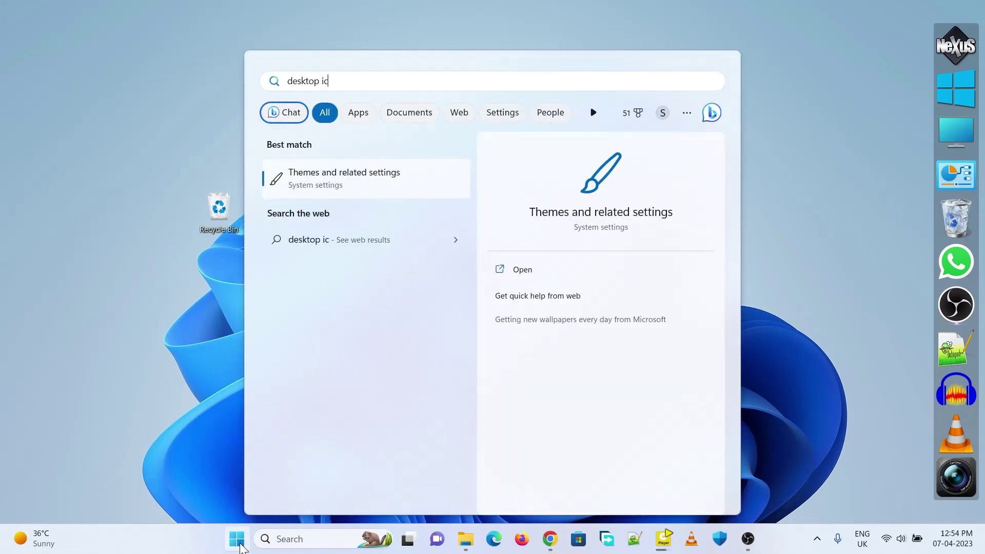
text(on)
key(Return)
scroll(467, 406, down, 2)
click(389, 303)
click(179, 100)
click(177, 314)
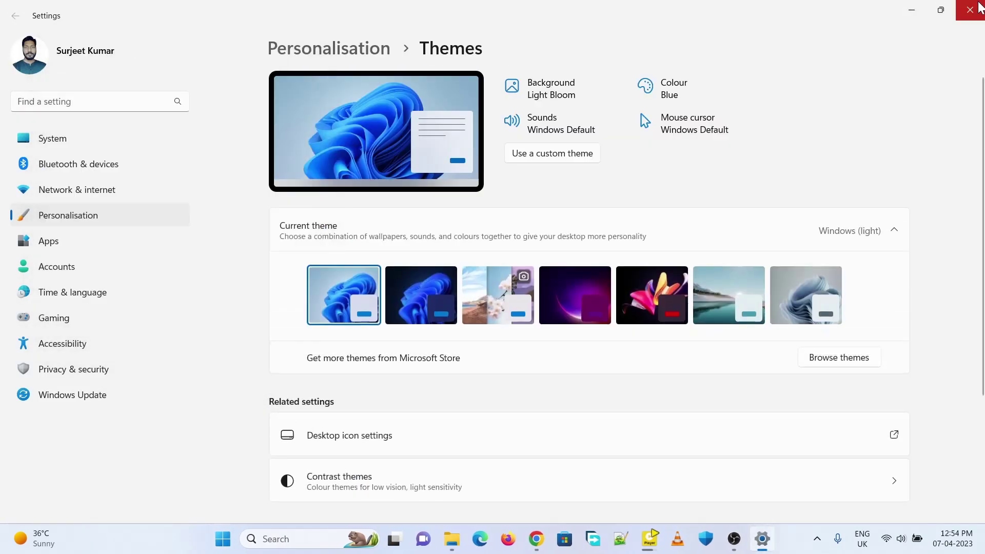
click(974, 8)
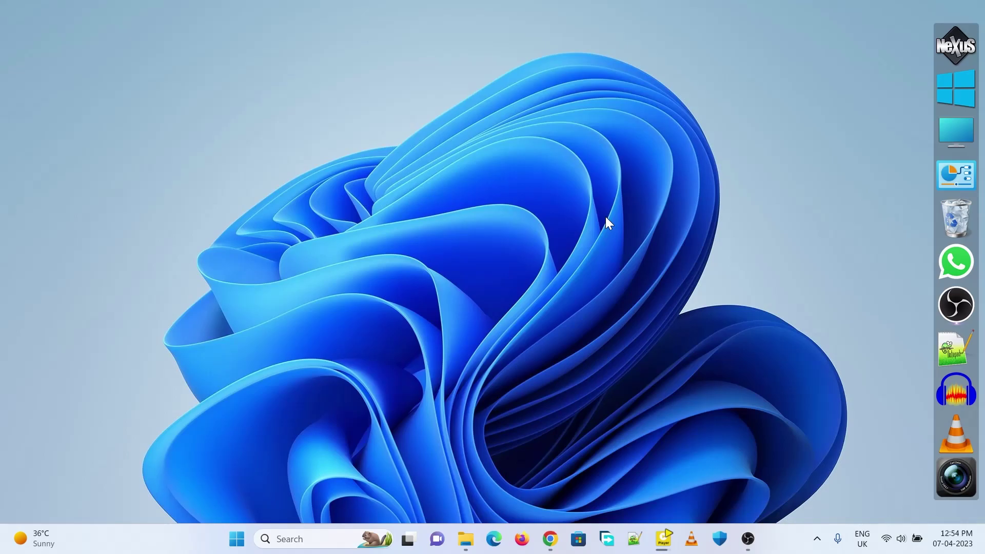
Switch to Chrome, search Google for rainmeter and open the Rainmeter website.
click(550, 539)
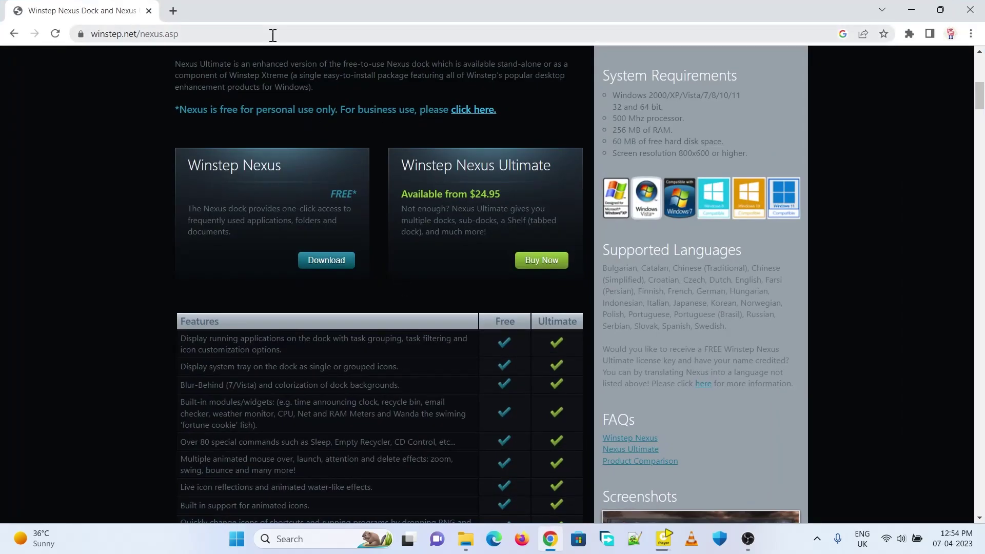
click(273, 36)
text(rainmeter)
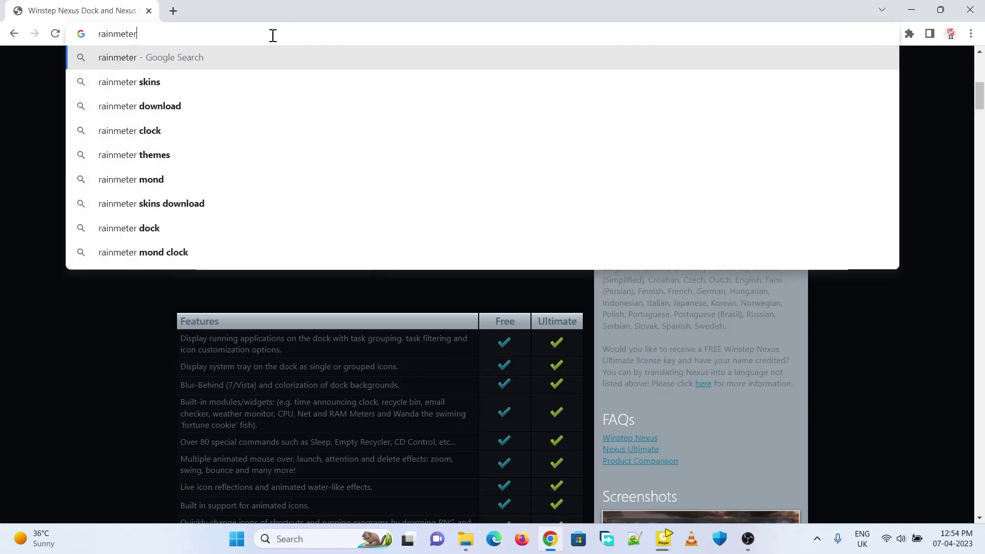
key(Return)
click(282, 199)
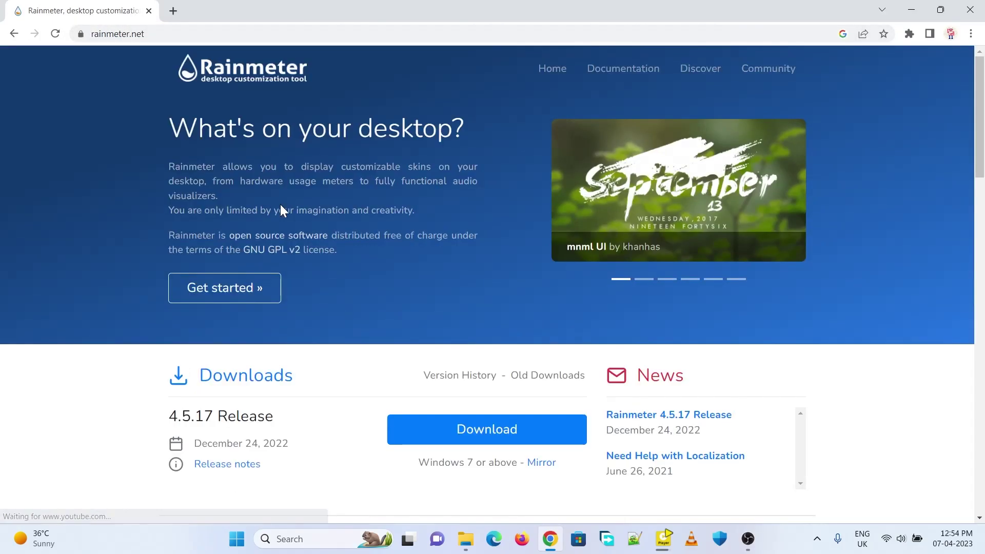
Download the Rainmeter 4.5.17 installer, minimize the browser and close the download manager.
scroll(468, 304, down, 3)
click(469, 304)
click(583, 308)
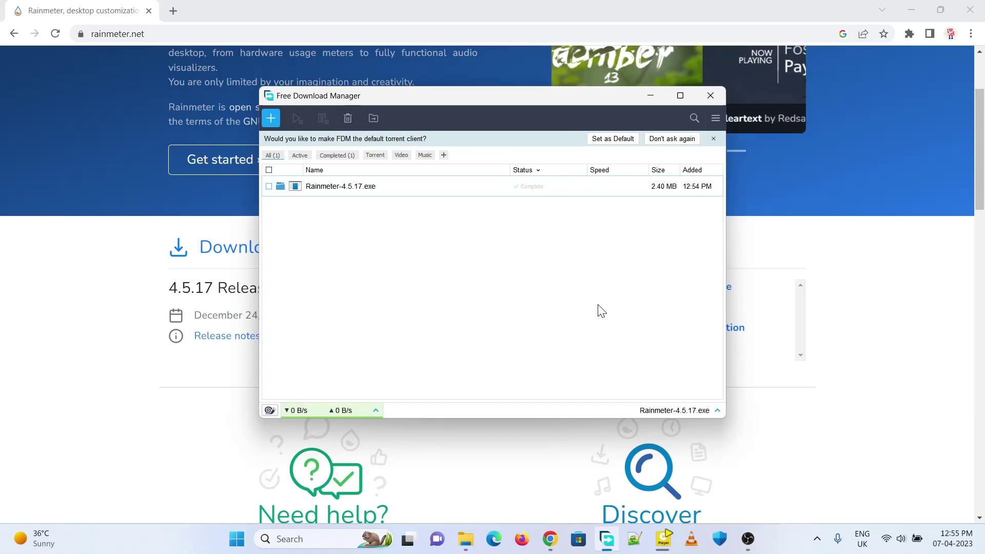
click(911, 10)
click(711, 96)
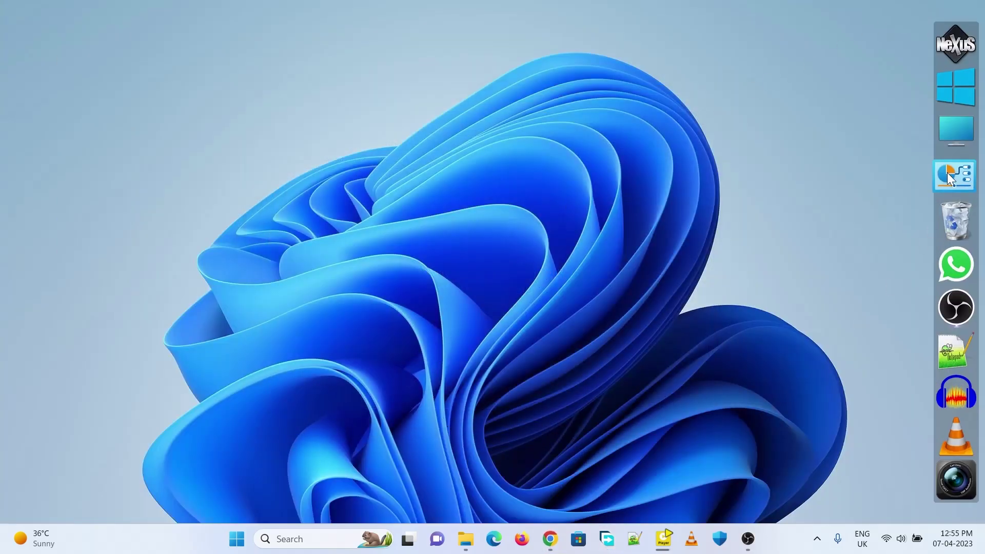
Launch the Rainmeter-4.5.17 installer from the Downloads folder.
key(super+e)
click(62, 225)
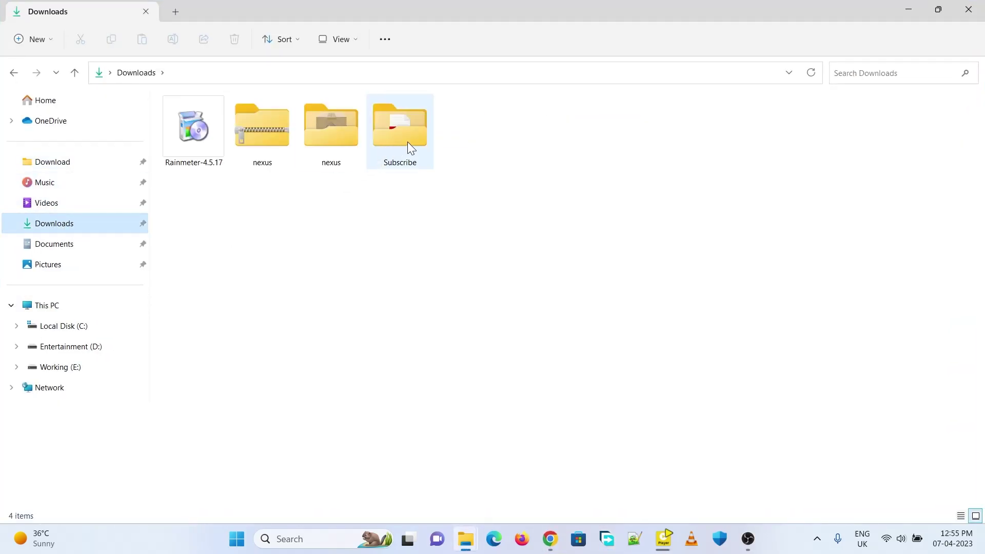
click(191, 143)
right_click(191, 143)
click(227, 190)
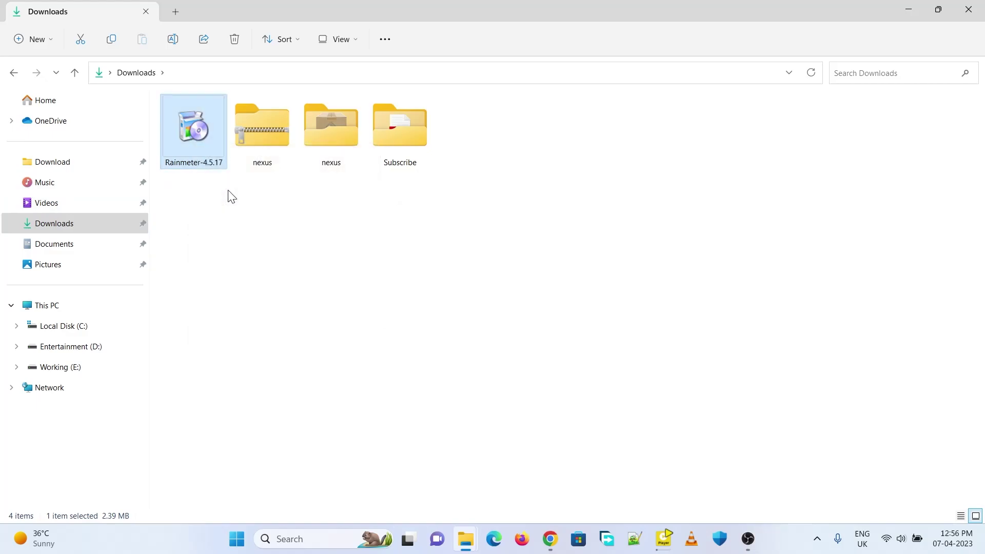
click(508, 297)
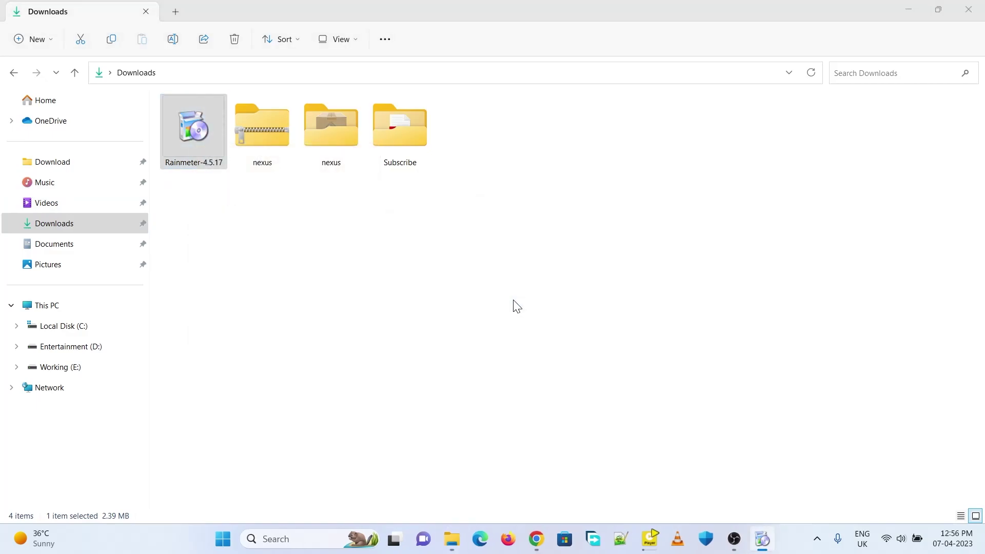
Minimize File Explorer, install Rainmeter and finish the setup.
click(906, 15)
click(575, 371)
click(575, 371)
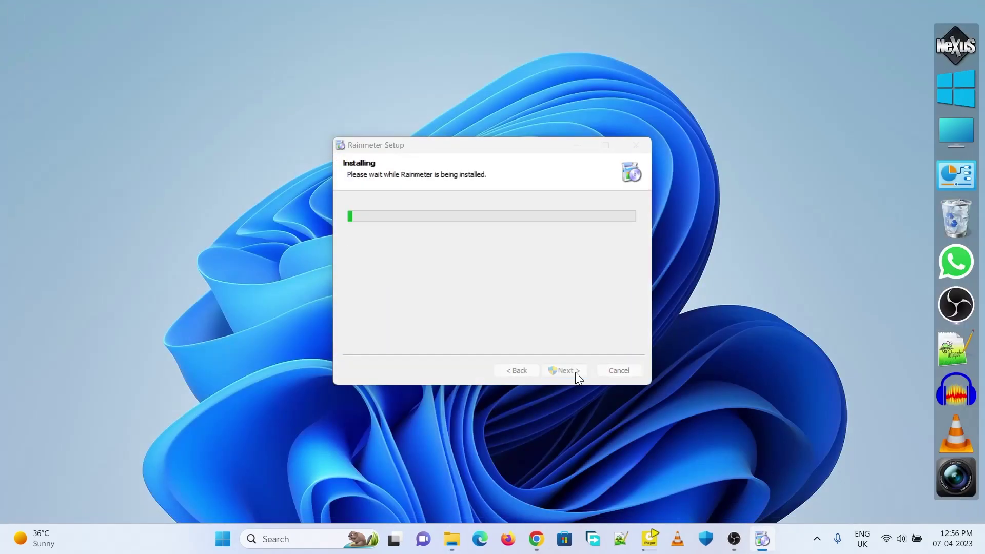
click(564, 371)
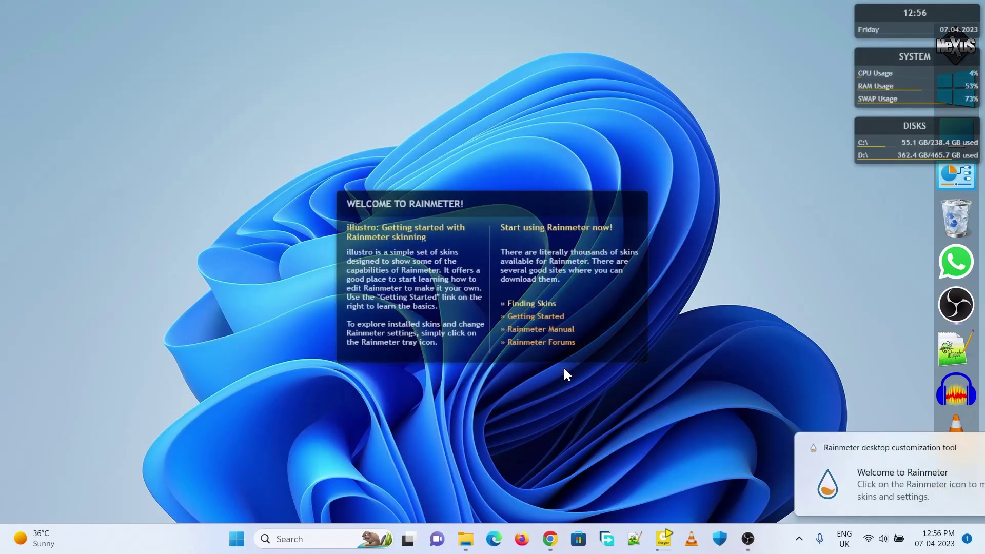
Unload the illustro Welcome, clock and System skins from the desktop.
right_click(512, 201)
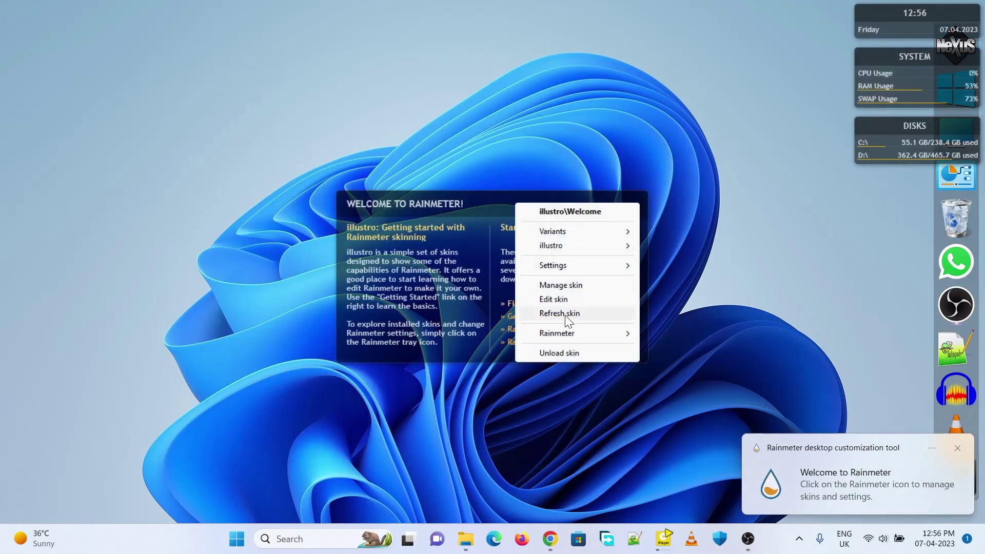
click(560, 350)
right_click(891, 15)
click(899, 160)
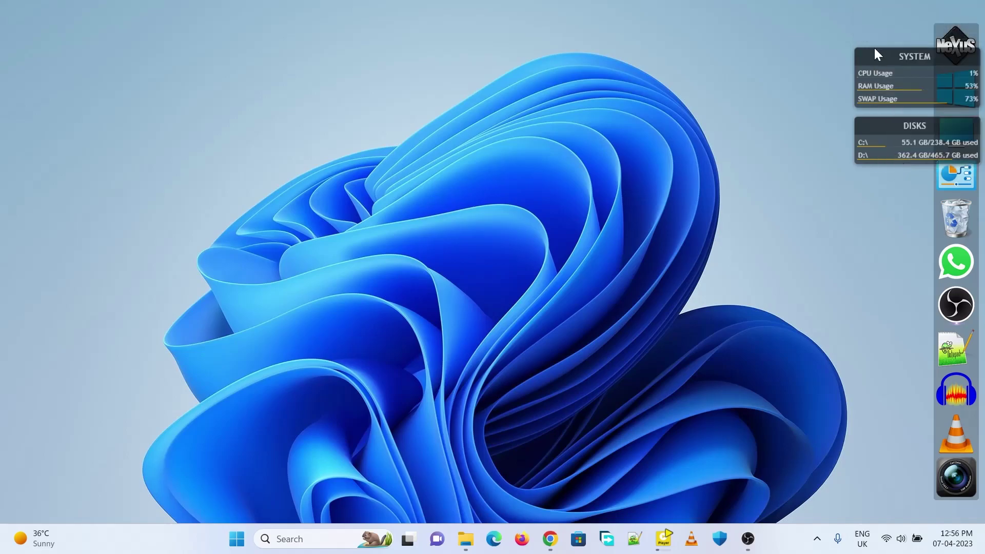
right_click(869, 53)
click(911, 275)
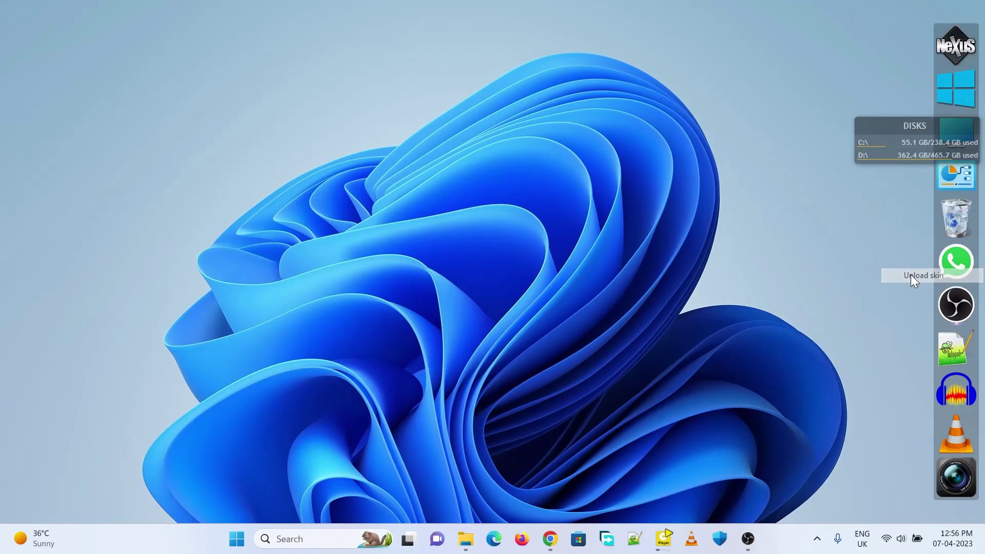
Search Google in Chrome for "shadow clock rainmeter skin".
click(550, 539)
click(234, 38)
text(shadow clock)
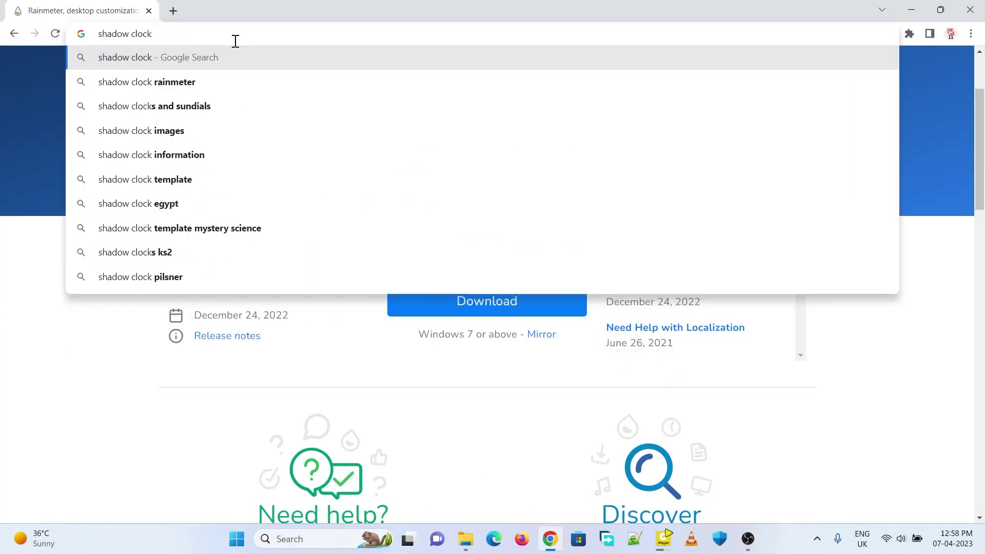
text( rainmeter skin)
key(Return)
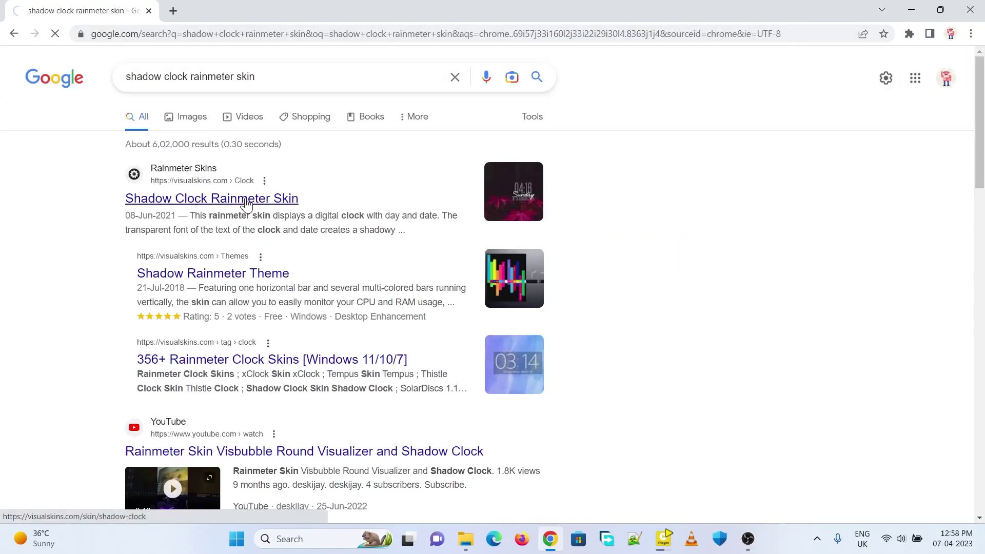
Open the Downloads folder, install the shadow_clock_1_0 skin package in Rainmeter and close File Explorer.
click(912, 10)
click(940, 135)
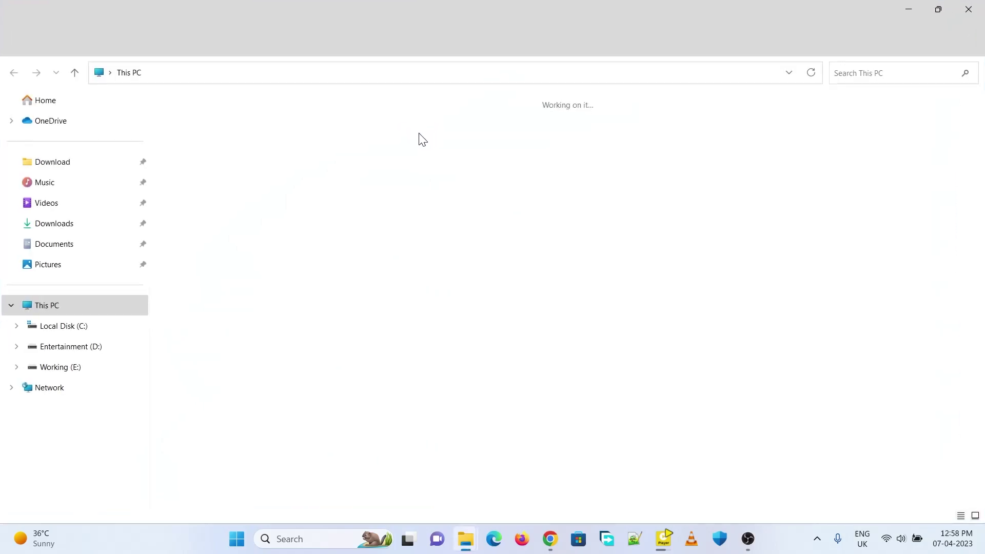
click(73, 225)
click(336, 132)
right_click(336, 133)
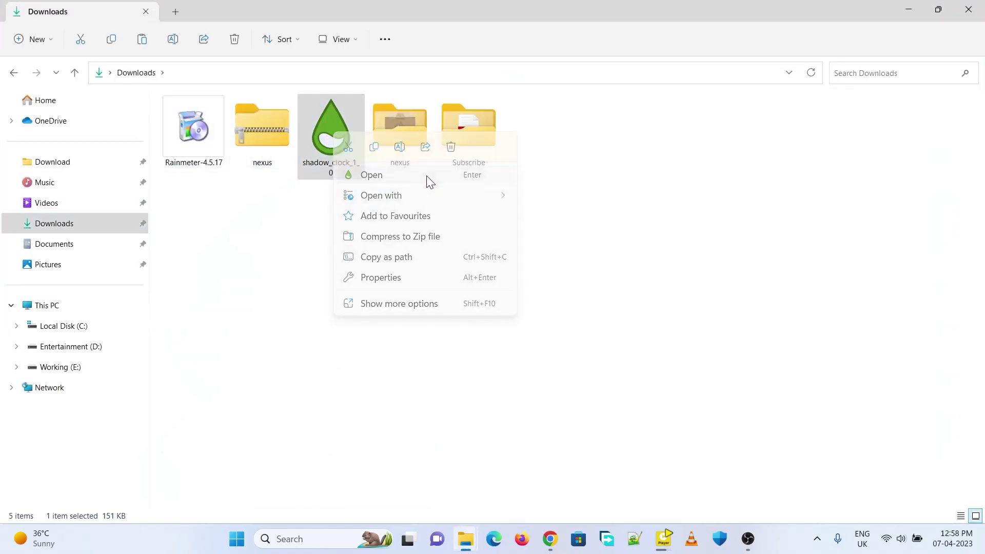
click(426, 175)
click(538, 367)
click(972, 15)
Open the Shadow Clock skin for editing, set FontSize to 50 under MeterDateMonthYear, save and refresh the skin.
right_click(147, 49)
click(202, 143)
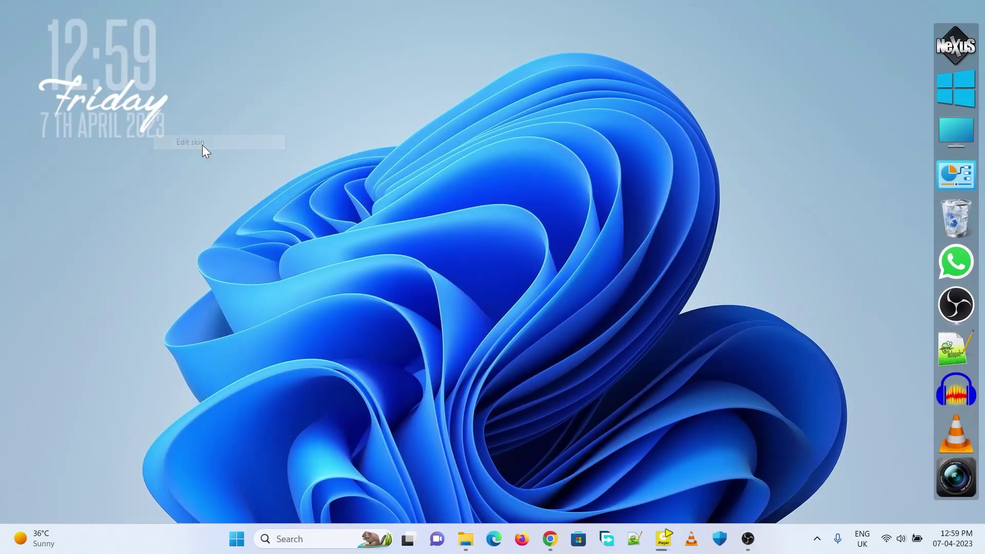
scroll(532, 222, down, 18)
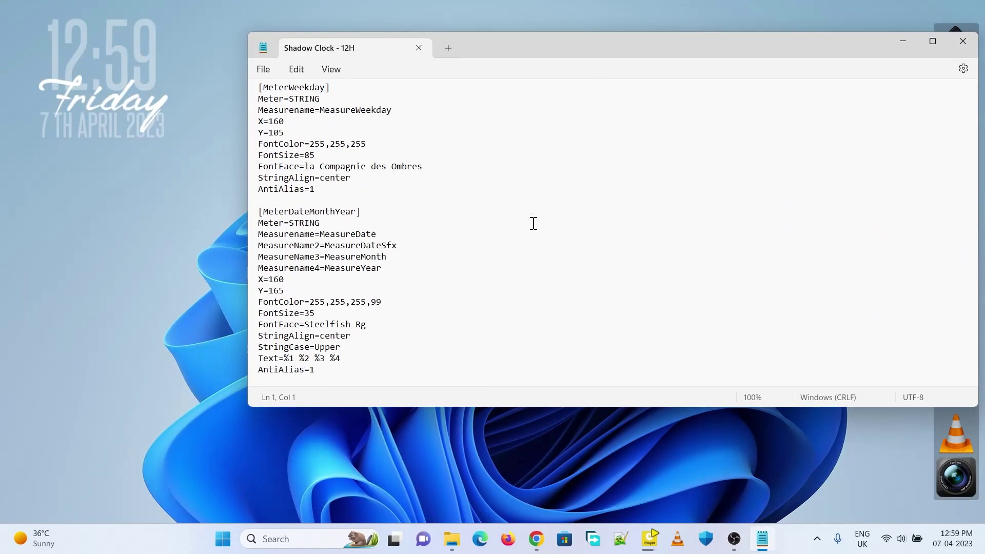
drag(305, 313, 316, 314)
text(50)
right_click(123, 70)
click(166, 181)
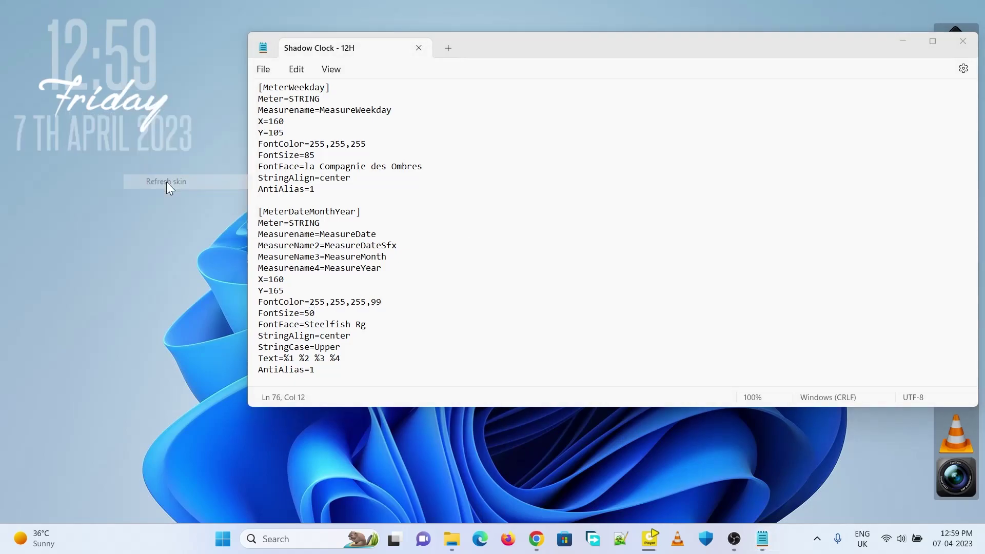
Set FontSize to 100 in the MeterWeekday section, save the file and refresh the skin.
click(386, 278)
scroll(390, 277, up, 2)
scroll(390, 277, up, 3)
drag(305, 325, 318, 325)
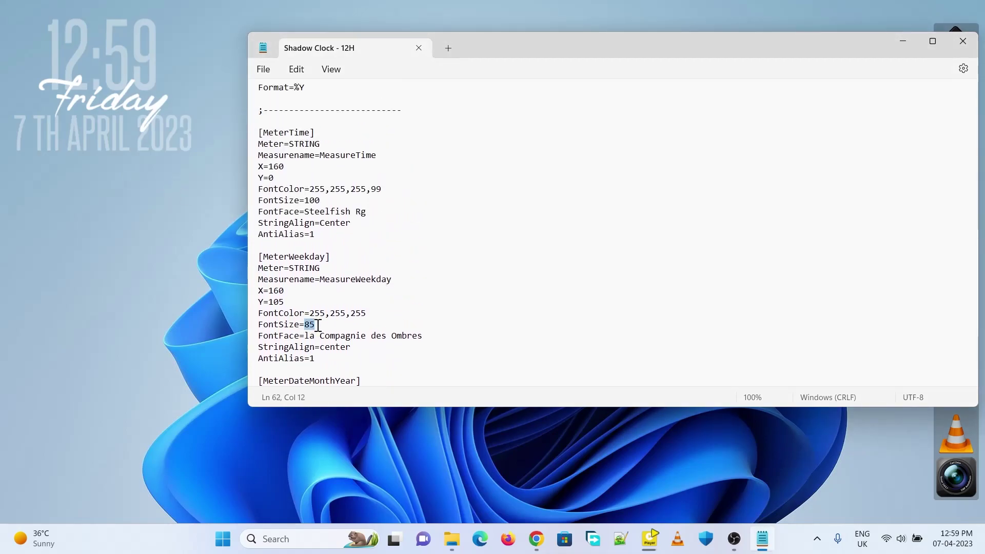
text(100)
right_click(148, 106)
click(204, 219)
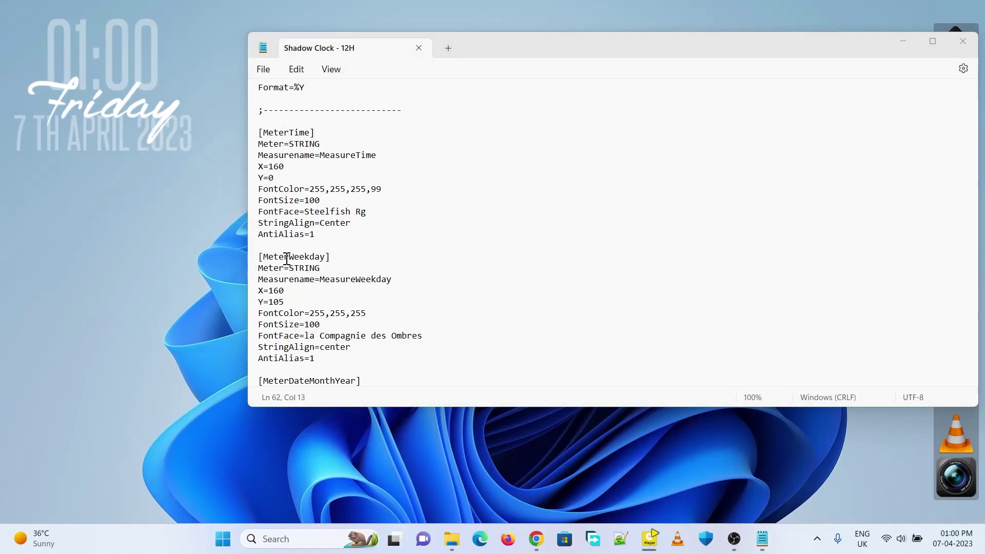
Set the MeterWeekday FontSize to 120, save the file and refresh the skin.
key(BackSpace)
key(BackSpace)
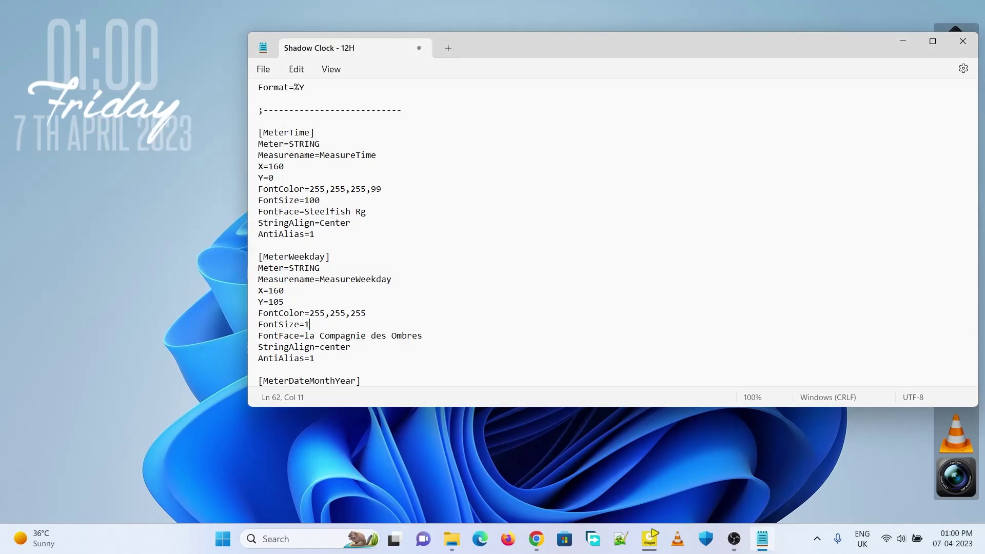
right_click(72, 104)
click(135, 214)
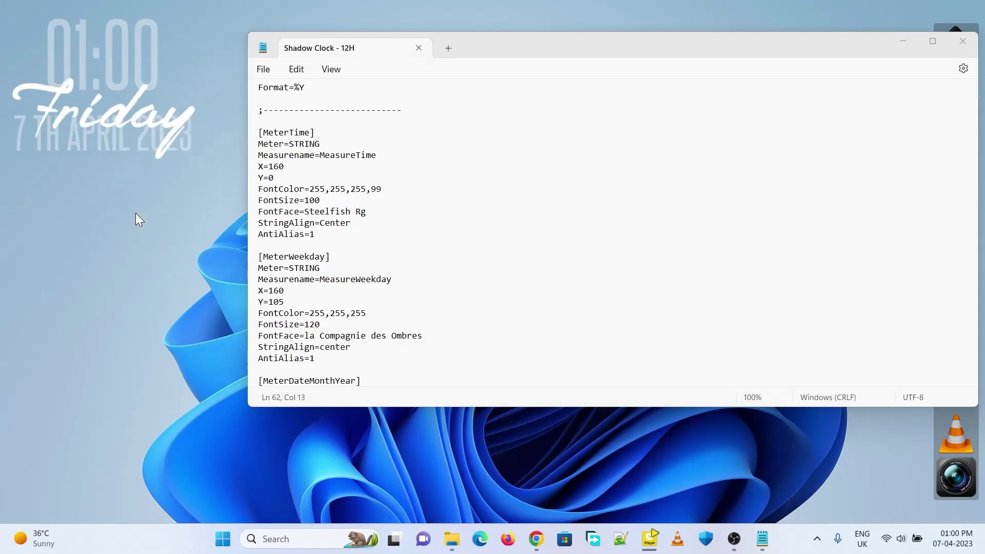
Set the MeterDateMonthYear FontSize to 55, save the file and refresh the skin.
scroll(335, 336, down, 5)
double_click(314, 313)
text(55)
right_click(121, 149)
click(170, 253)
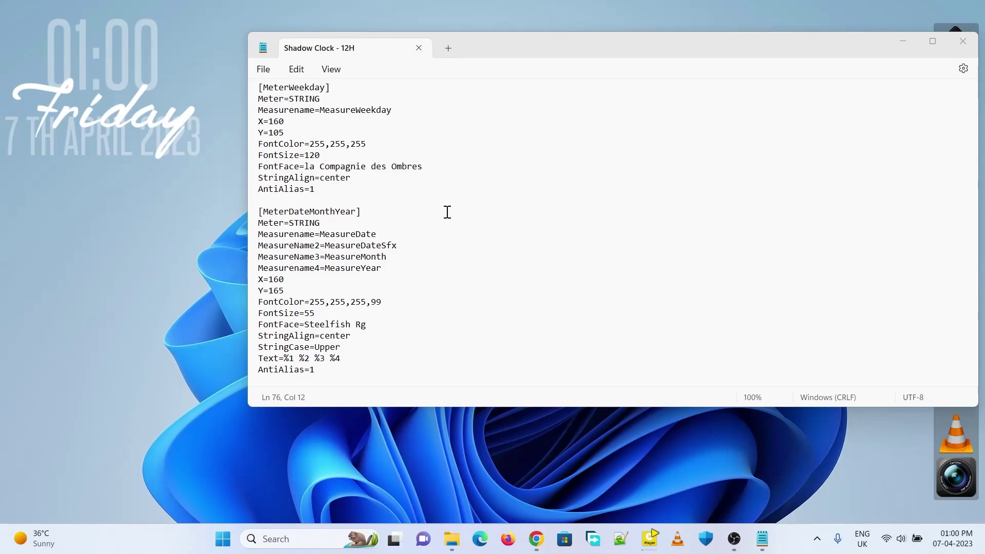
Enlarge the time text by setting the MeterTime FontSize to 150, then save and refresh the skin.
scroll(448, 212, up, 6)
double_click(310, 235)
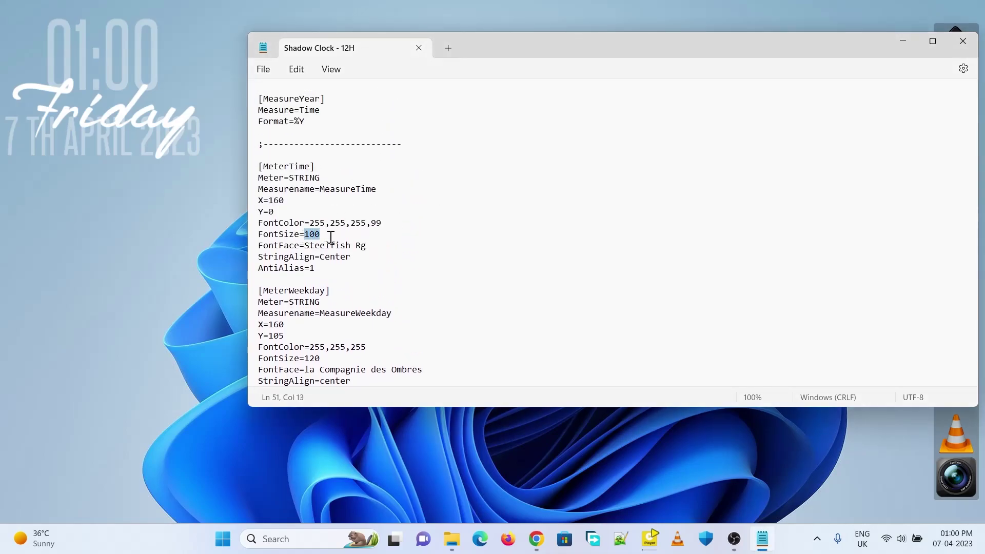
text(150)
right_click(128, 73)
click(171, 183)
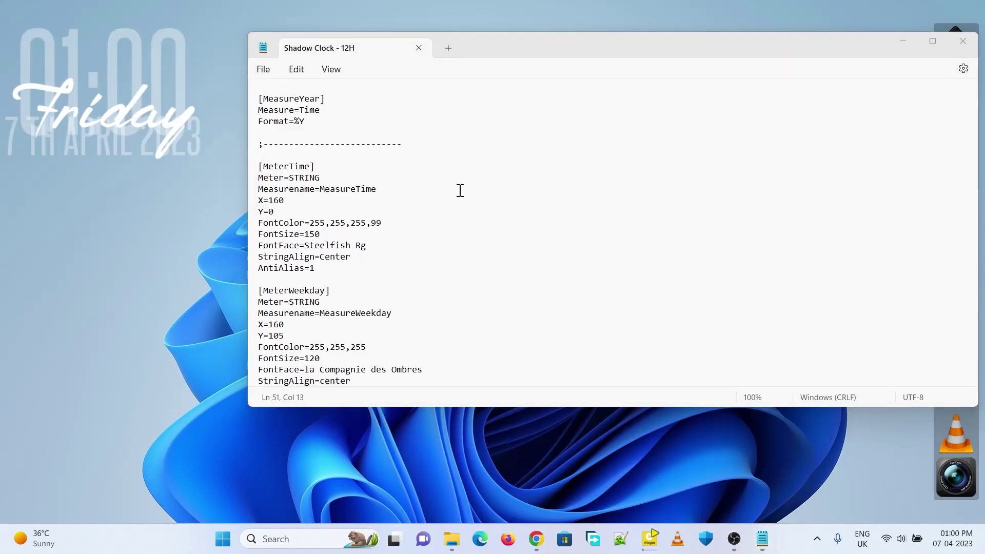
Move the weekday text slightly lower by changing the MeterWeekday Y value, and refresh the skin.
scroll(441, 234, up, 15)
scroll(441, 235, down, 17)
scroll(319, 195, down, 3)
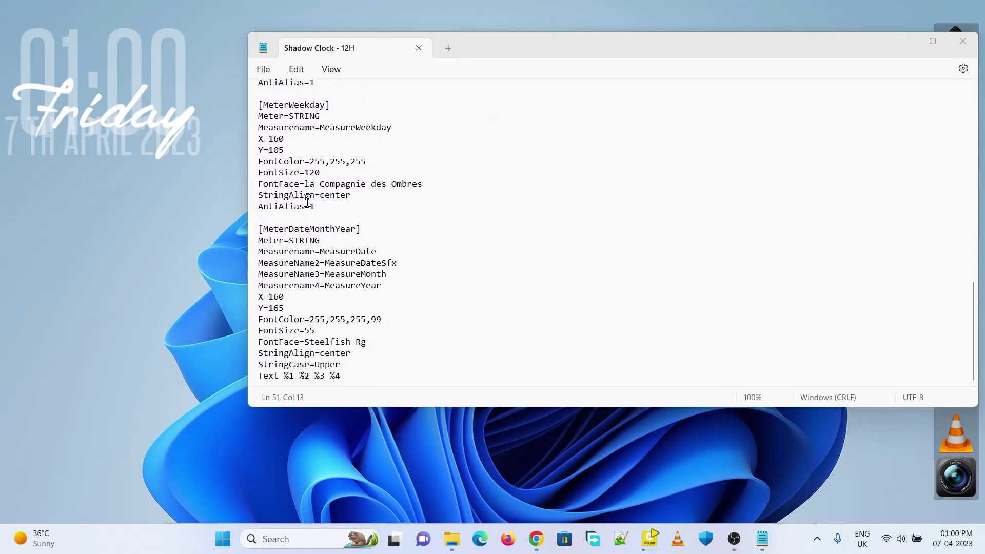
drag(273, 166, 287, 167)
key(BackSpace)
right_click(195, 133)
click(215, 232)
Set the MeterWeekday Y value to 180, save the file and refresh the skin.
drag(269, 166, 292, 168)
text(1)
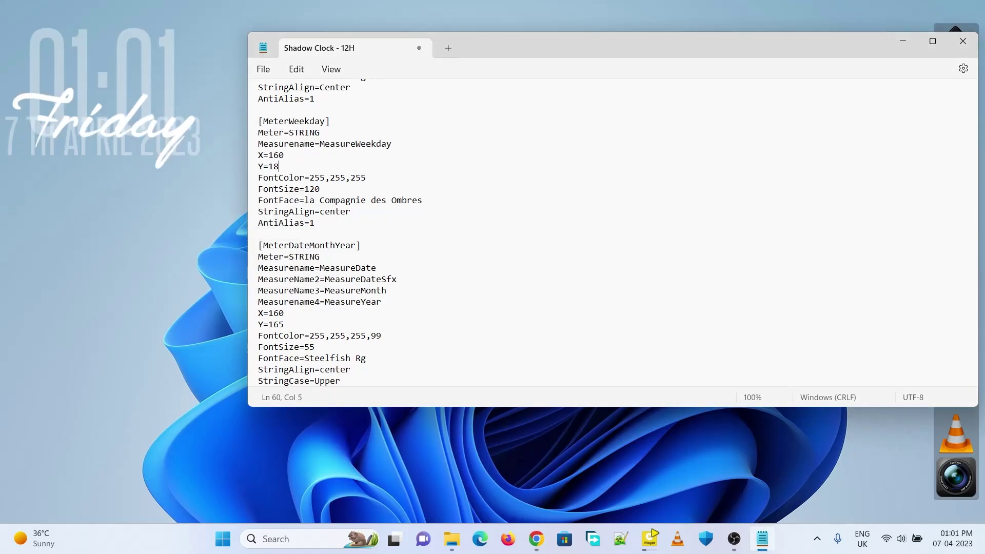
right_click(159, 132)
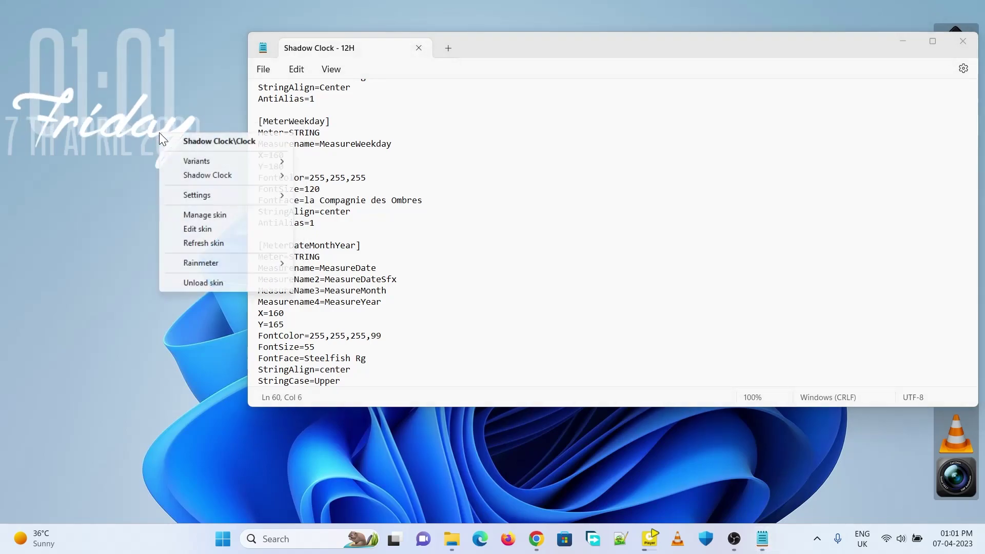
click(201, 242)
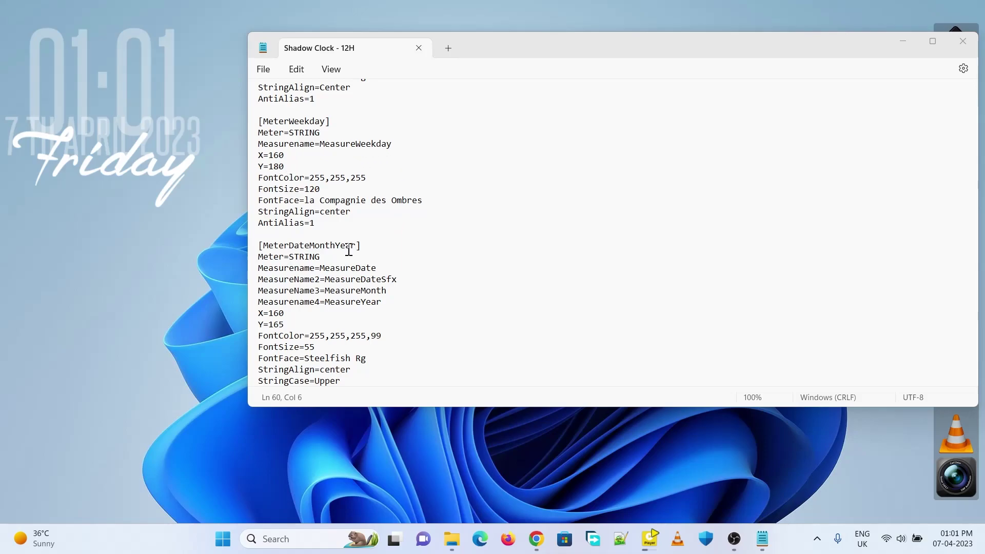
Set the MeterDateMonthYear Y value to 200, save the file and refresh the skin.
click(343, 273)
scroll(343, 274, down, 1)
double_click(277, 291)
text(200)
right_click(126, 157)
click(174, 267)
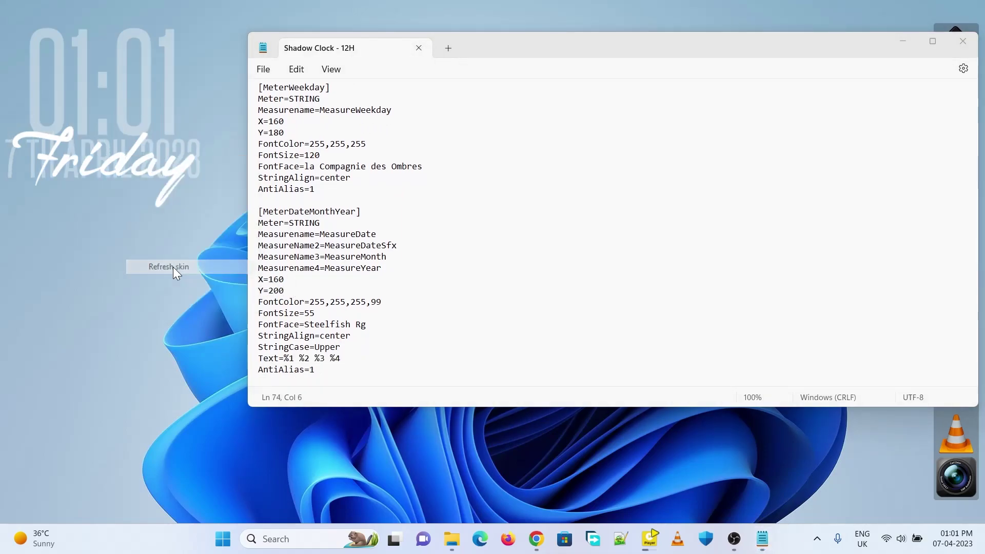
Try a larger Y value for the date line in MeterDateMonthYear and refresh the skin.
double_click(276, 291)
text(2)
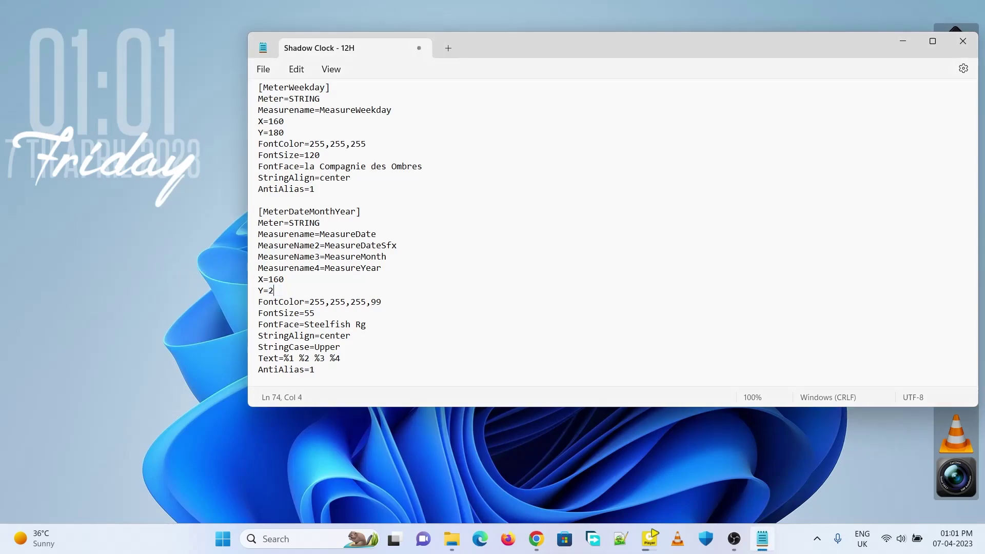
right_click(171, 174)
click(232, 283)
Set the MeterDateMonthYear Y value to 250, save the file and refresh the skin.
double_click(275, 290)
text(250)
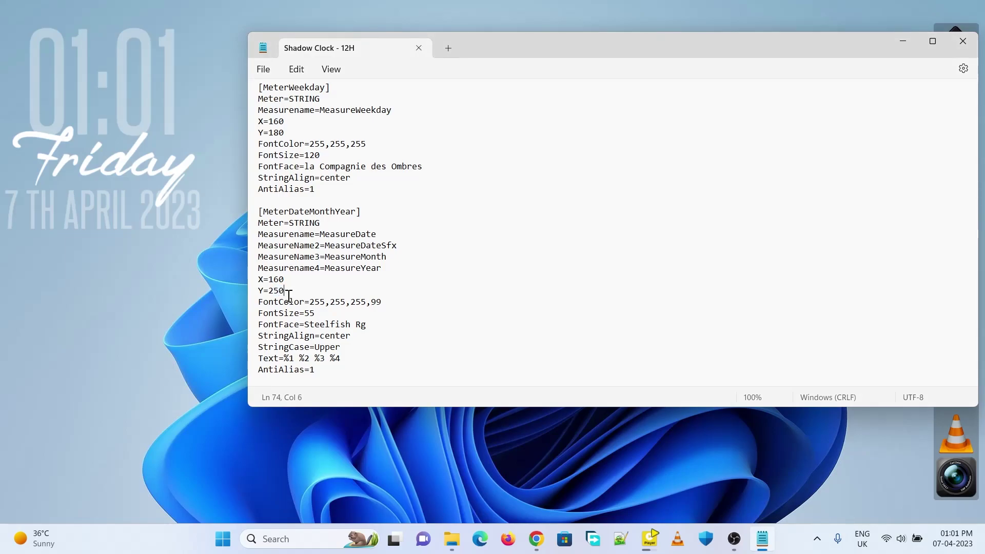
right_click(155, 223)
click(232, 331)
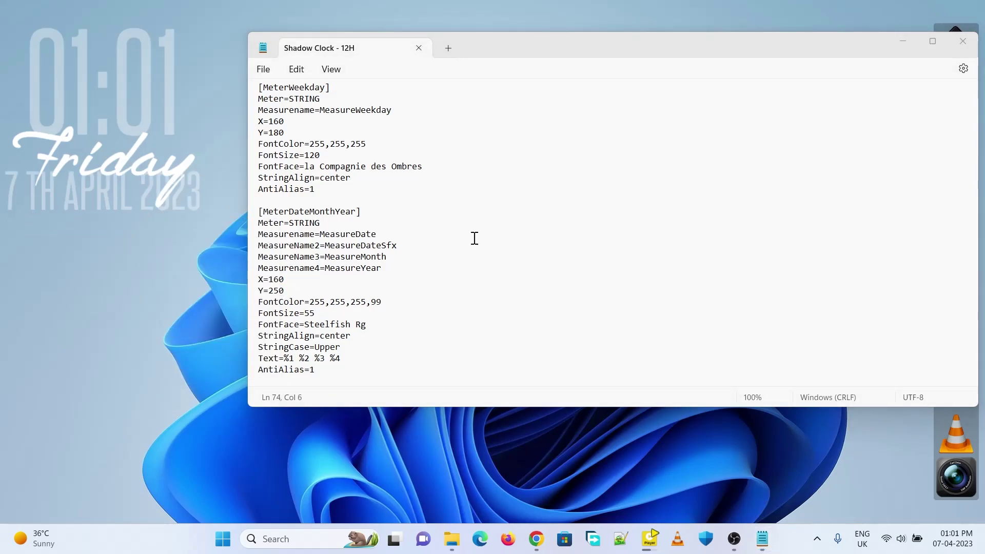
Set the X value in the Background section to 10, save the file and refresh the skin.
scroll(468, 234, up, 18)
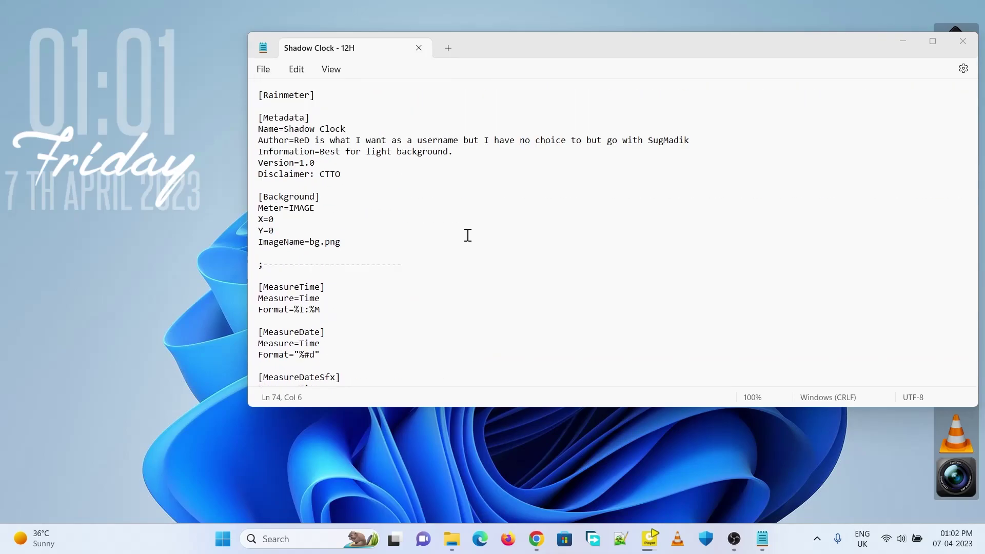
scroll(468, 234, down, 12)
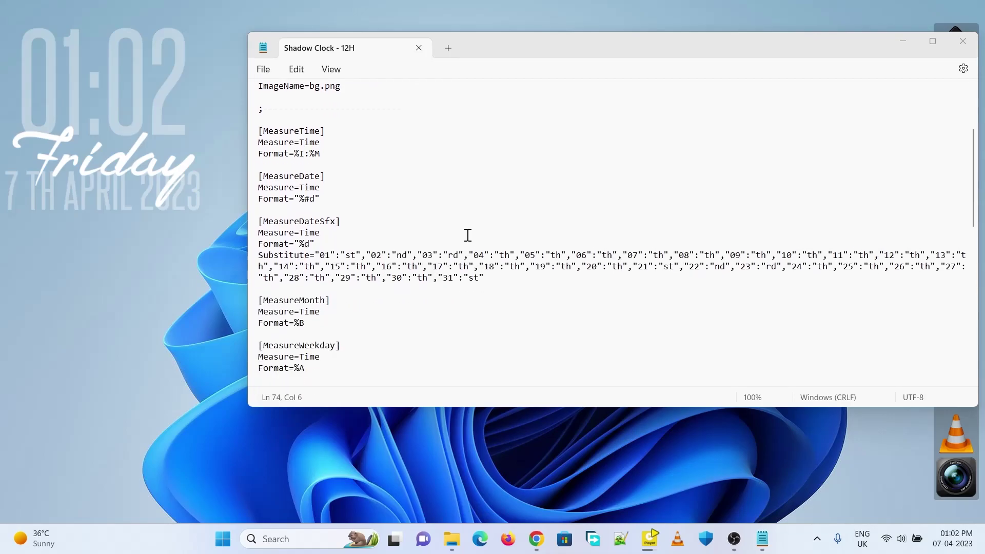
scroll(468, 234, down, 7)
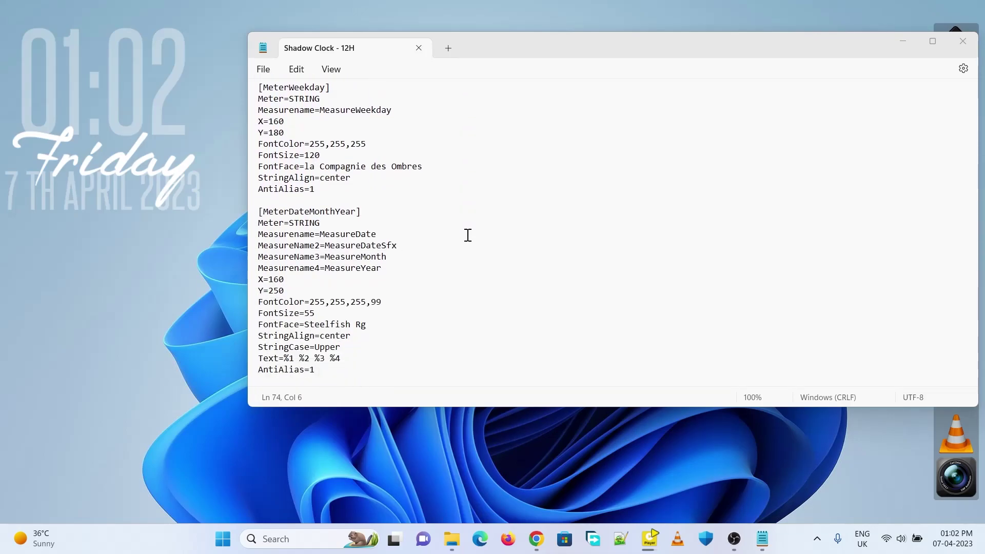
scroll(468, 236, up, 18)
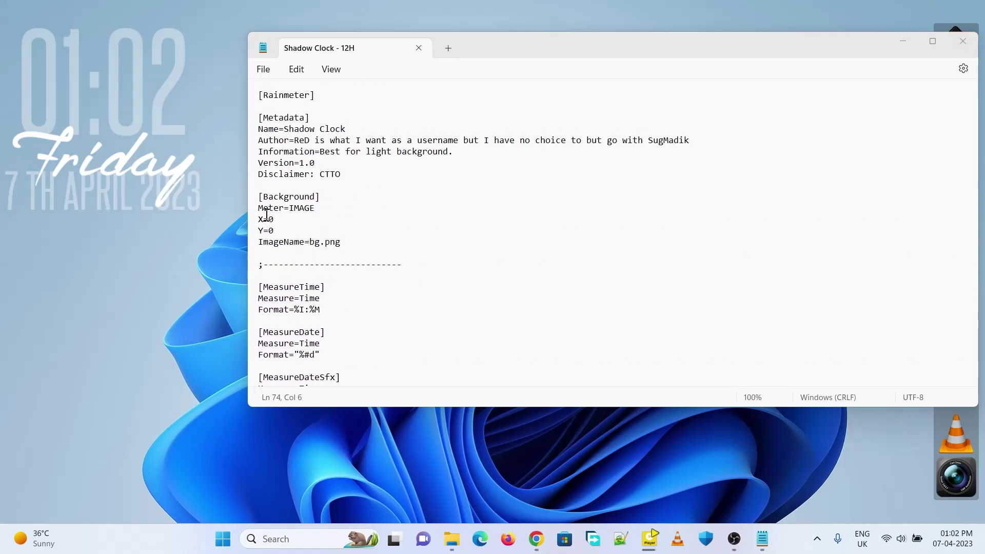
double_click(271, 219)
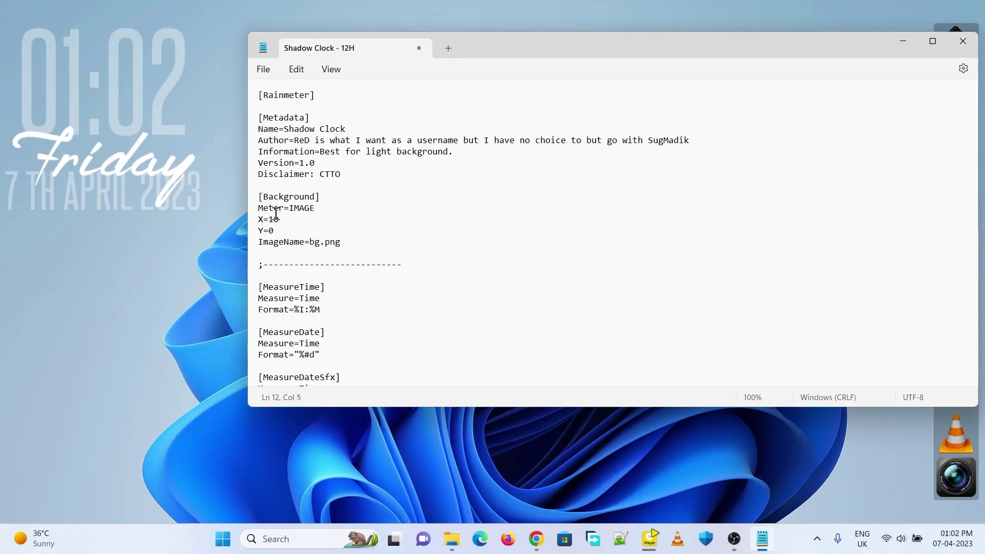
right_click(165, 134)
click(220, 243)
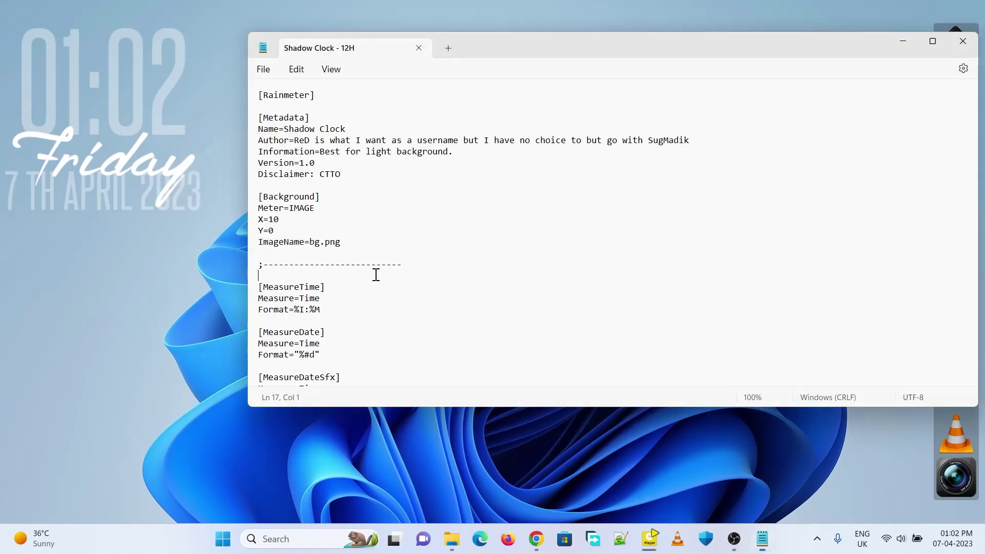
Undo the Background X change, refresh the skin and close the skin file.
key(ctrl+z)
right_click(138, 86)
click(184, 197)
click(963, 41)
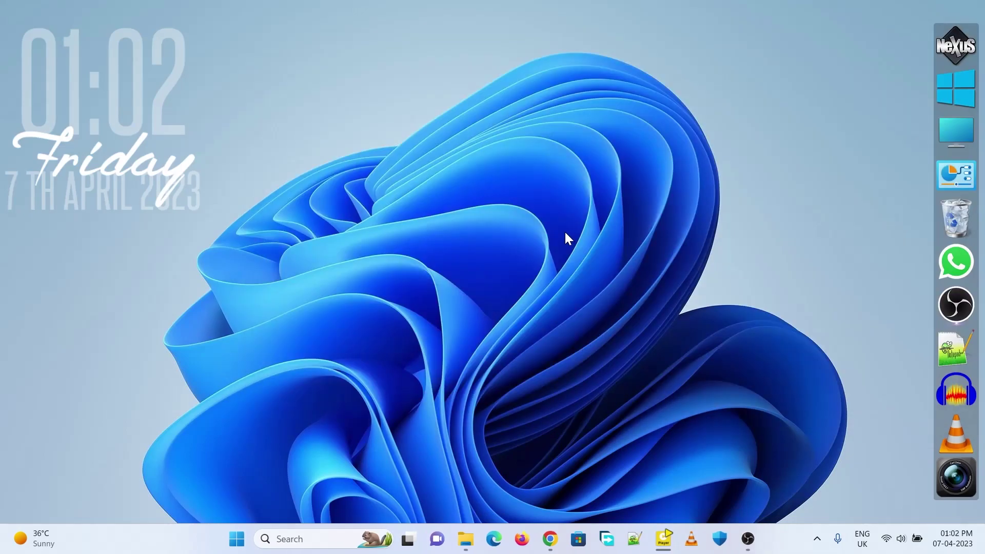
Reopen the Shadow Clock skin for editing, set the MeterDateMonthYear X value to 180, save and refresh the skin.
right_click(170, 129)
click(233, 226)
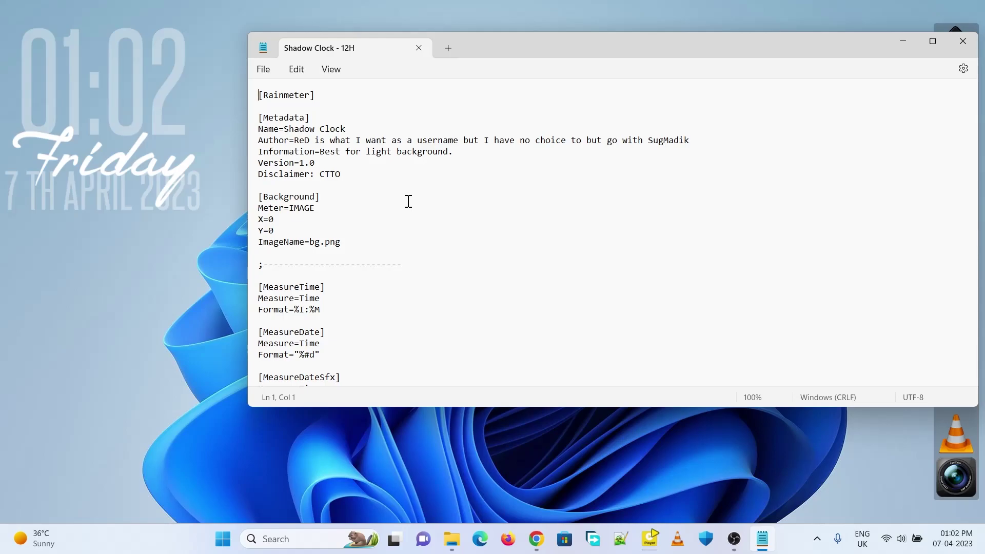
scroll(409, 201, down, 15)
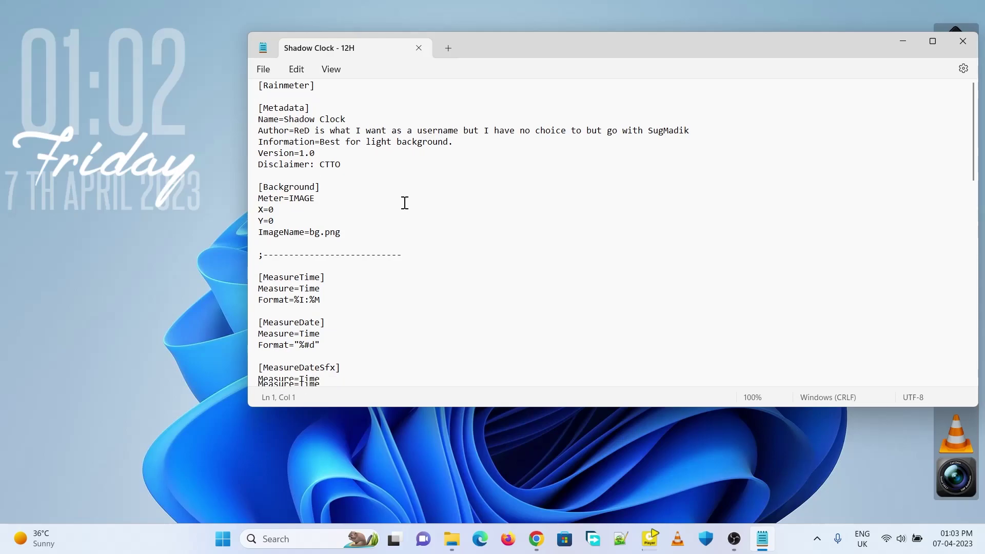
drag(269, 280, 288, 282)
text(18)
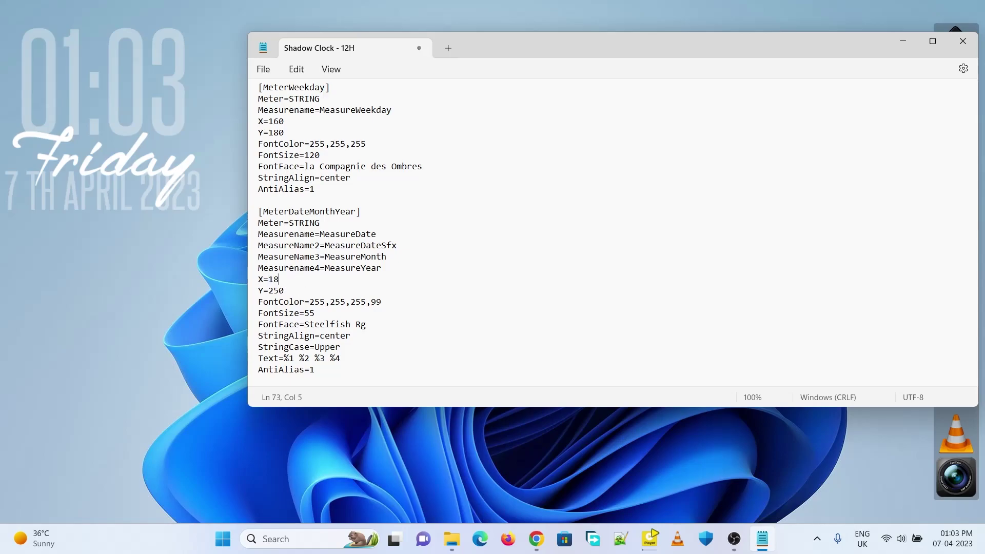
key(ctrl+s)
right_click(105, 192)
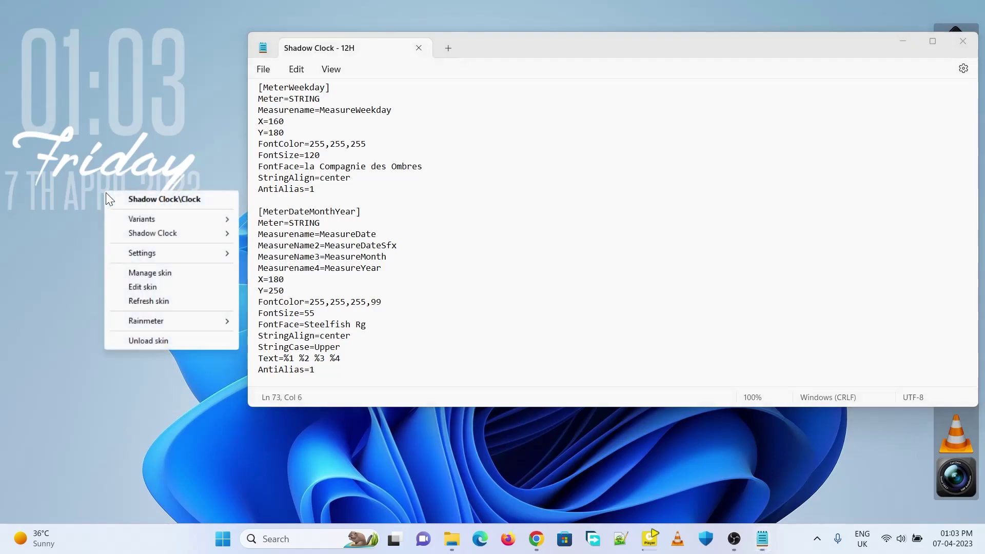
click(158, 298)
Set the MeterWeekday X value to 180, save the file and refresh the skin.
scroll(415, 237, up, 5)
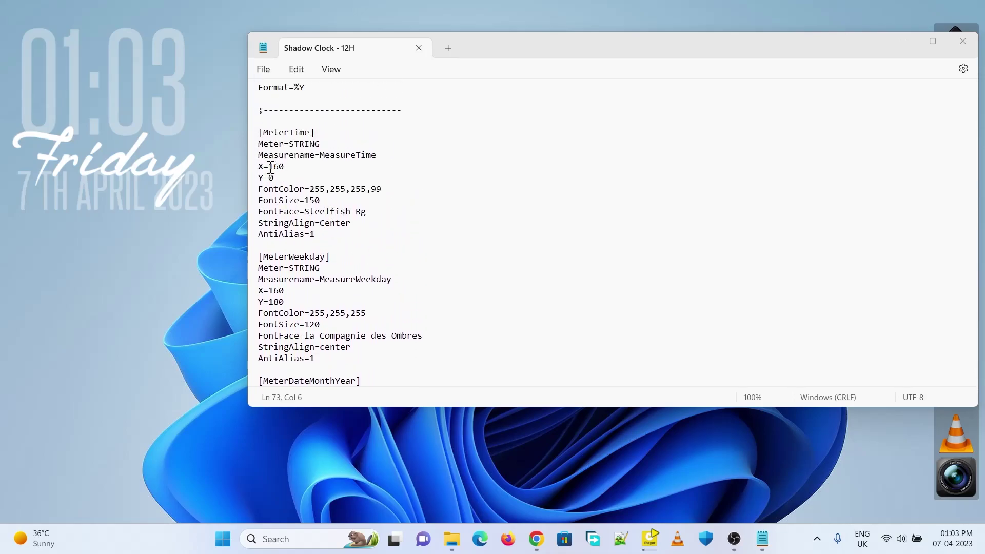
scroll(376, 203, down, 5)
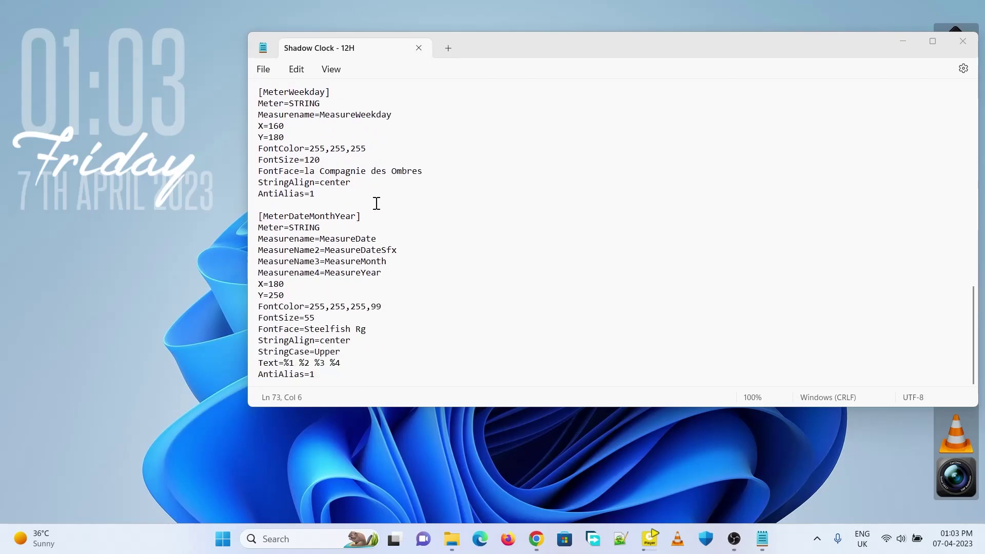
scroll(267, 211, up, 2)
drag(269, 212, 292, 212)
text(180)
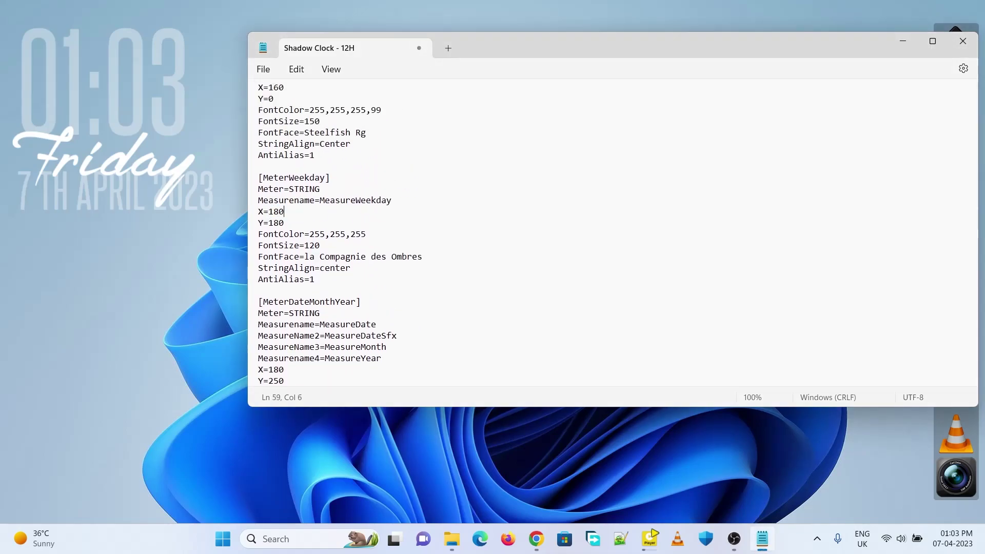
right_click(164, 133)
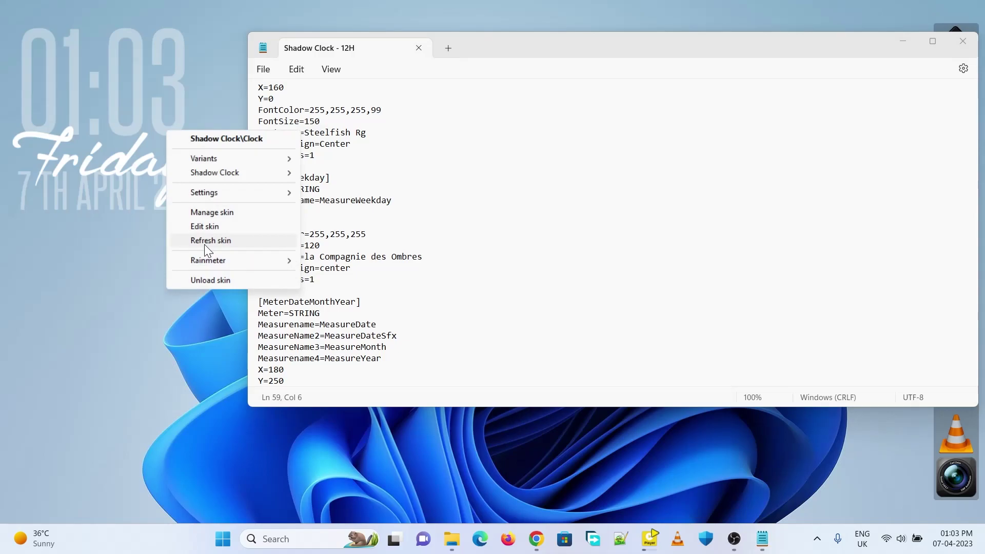
click(204, 245)
Set the MeterTime X value to 180, save, refresh the skin and close the skin file.
scroll(330, 244, up, 2)
scroll(330, 245, up, 1)
drag(268, 189, 293, 189)
text(180)
right_click(184, 130)
click(221, 239)
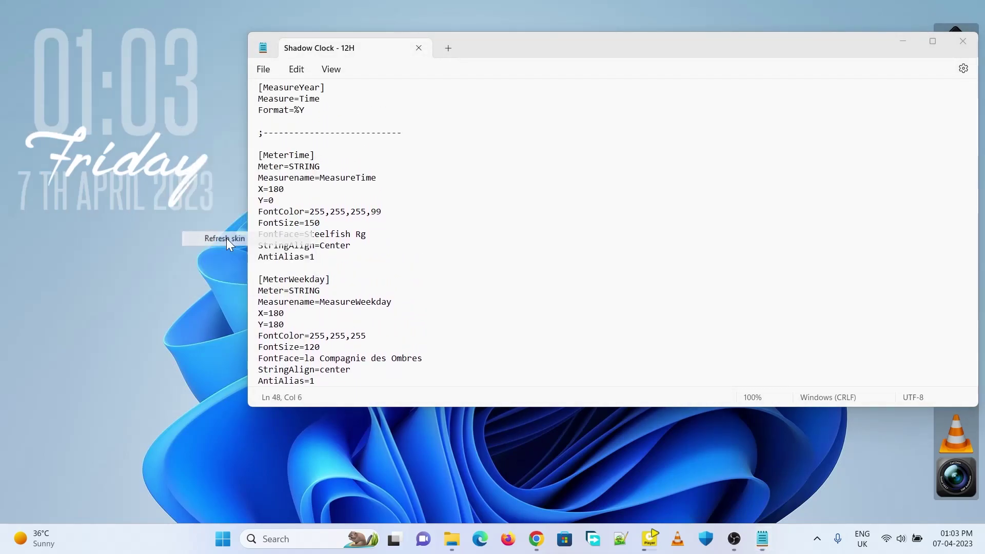
click(962, 41)
Open the Windows taskbar settings and turn off the Widgets and Chat taskbar items.
right_click(770, 542)
click(805, 510)
click(872, 205)
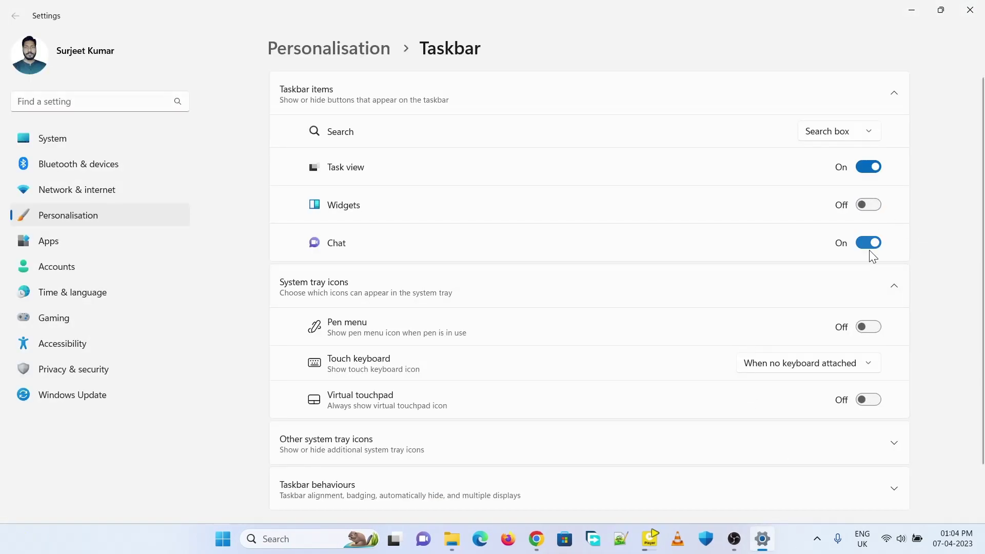
click(873, 242)
Set the taskbar alignment to Left in the taskbar behaviours and close Settings.
scroll(924, 304, down, 2)
click(650, 429)
scroll(821, 308, down, 5)
click(851, 210)
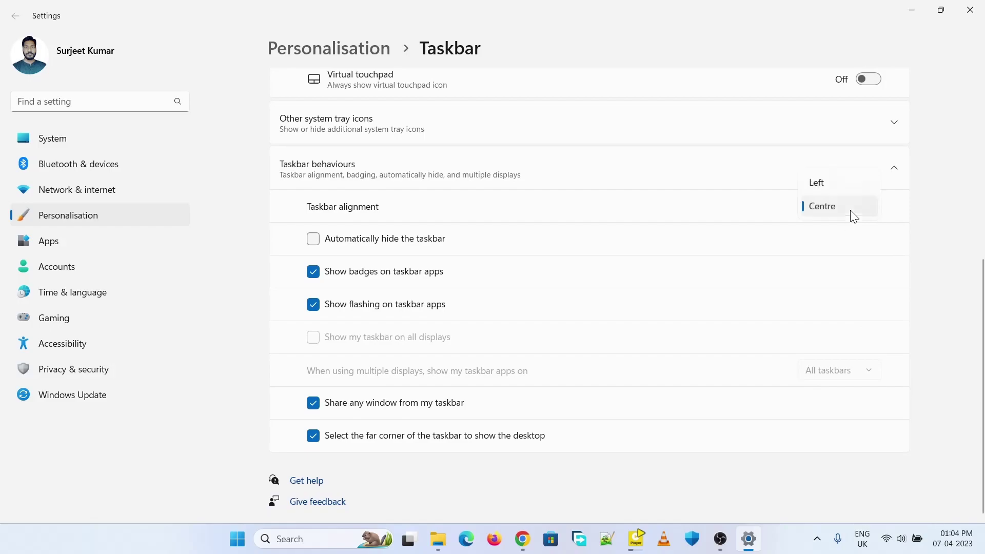
click(821, 183)
click(978, 9)
In the Colours personalisation settings, choose the Custom mode with Dark as the default Windows mode, then close Settings.
right_click(602, 329)
click(661, 331)
click(706, 493)
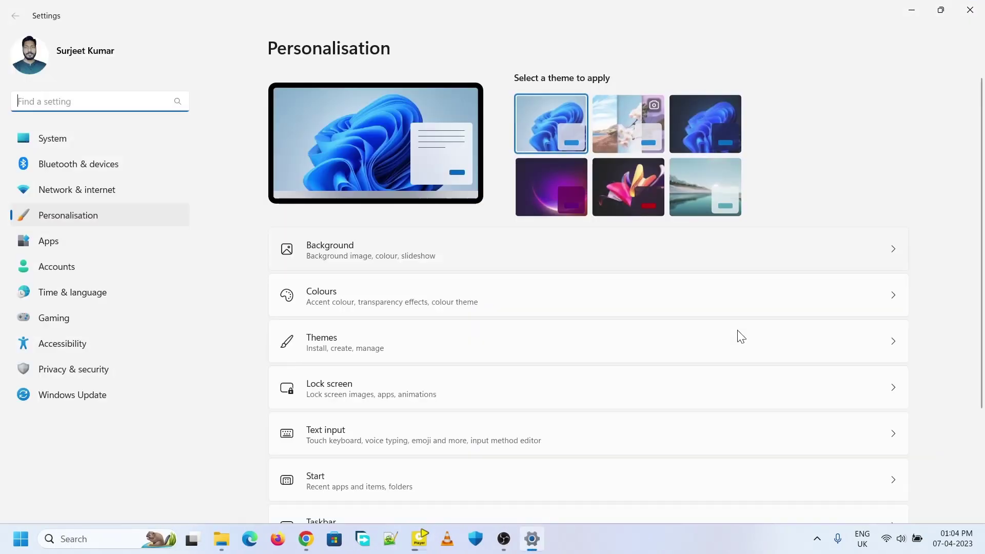
click(387, 294)
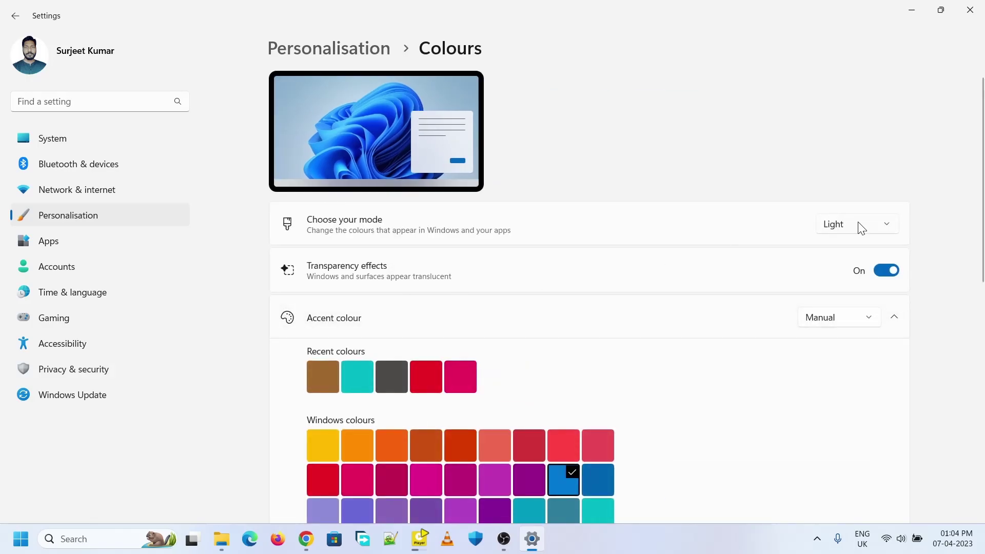
click(862, 229)
click(845, 270)
click(839, 261)
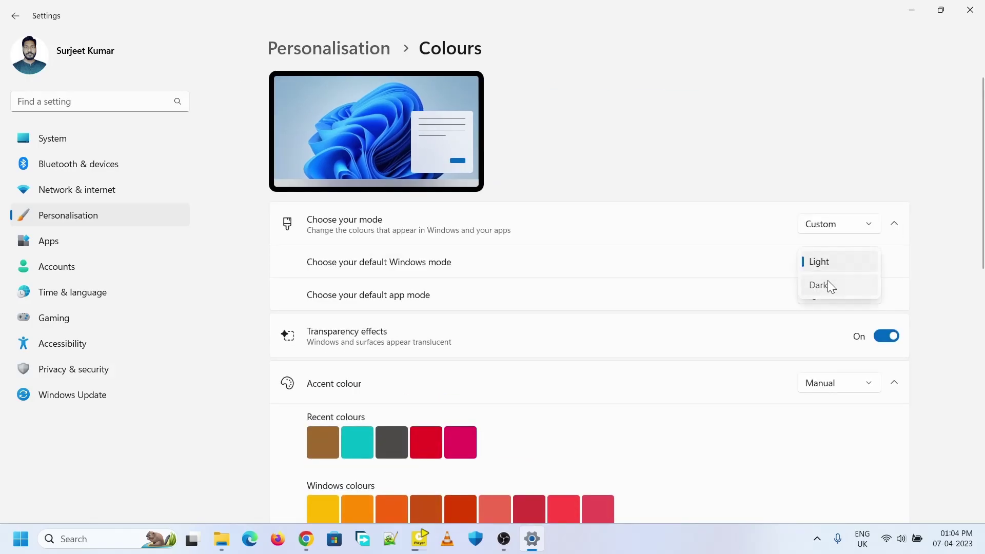
click(827, 281)
click(970, 10)
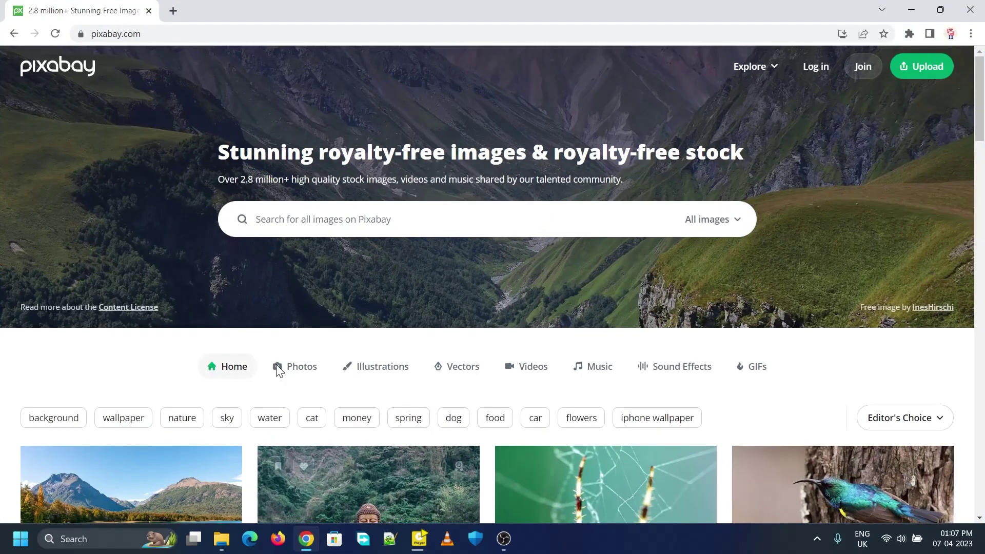
In Chrome, search Pixabay for "cool background" and open the photo of the lake island with lightning.
click(342, 222)
text(co)
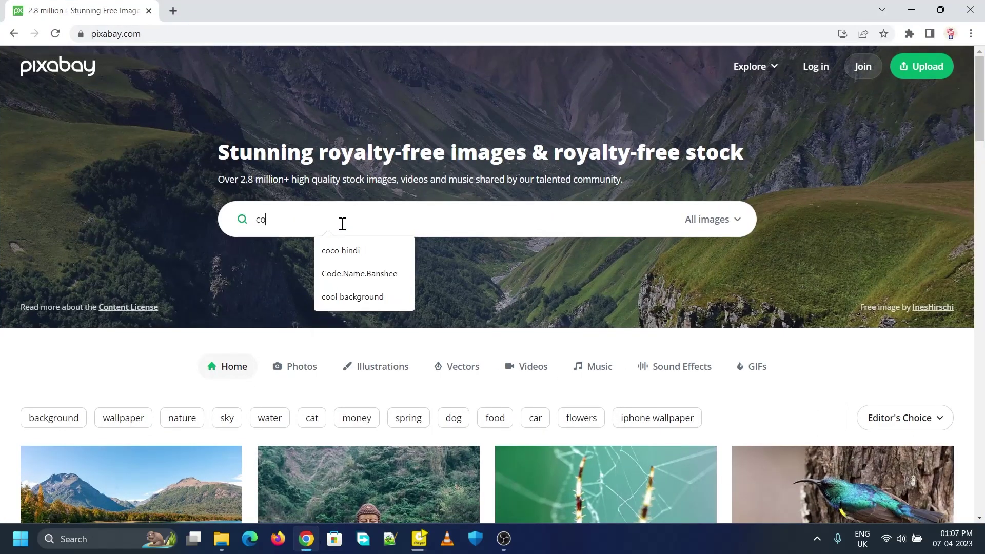
text(ol background)
key(Return)
scroll(341, 229, down, 5)
click(202, 204)
Download the lake photo as a 1920×1079 JPG, close the download manager and minimize the browser.
click(759, 258)
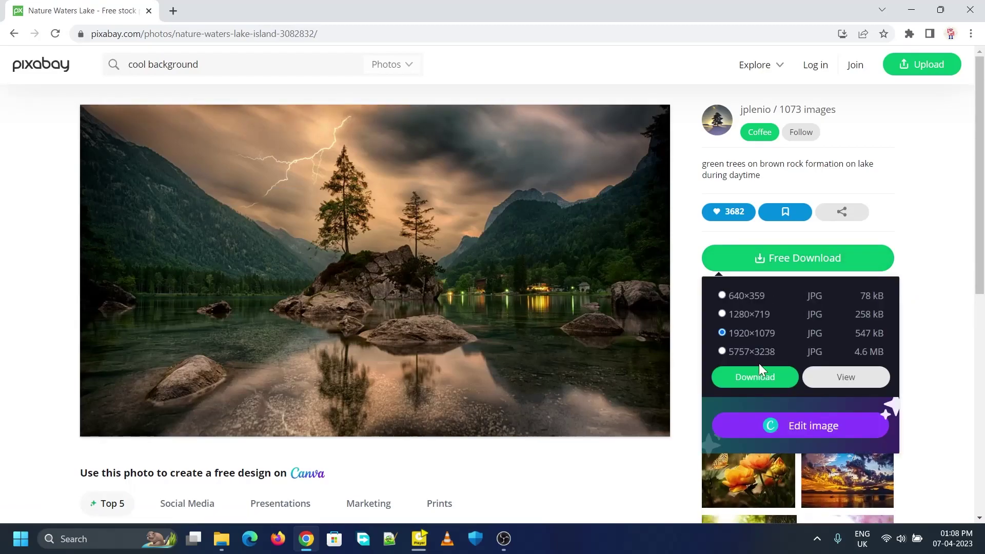
click(755, 376)
click(409, 299)
click(426, 346)
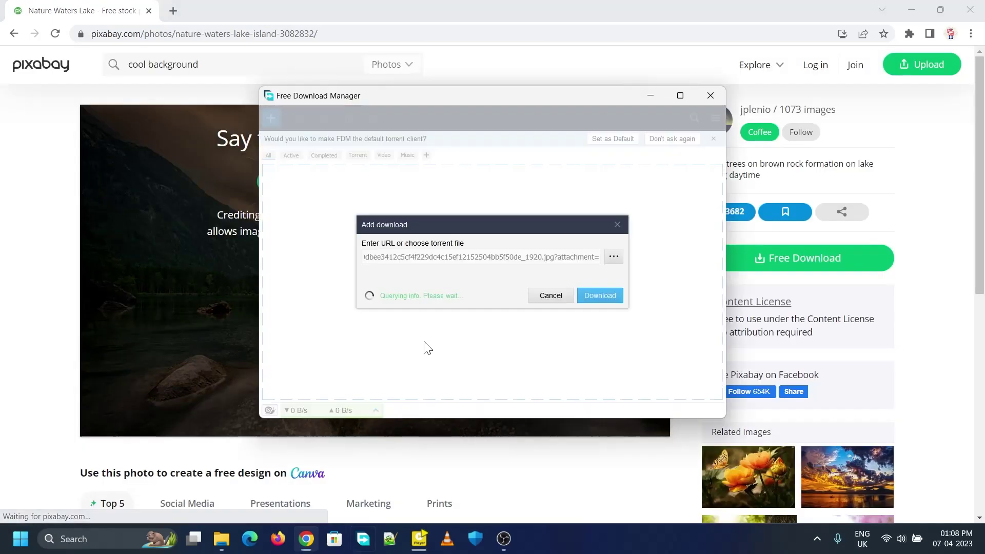
click(614, 314)
click(711, 96)
click(911, 10)
In File Explorer, set the nature lake image from the Downloads folder as the desktop background and close the folder window.
key(super+e)
click(54, 223)
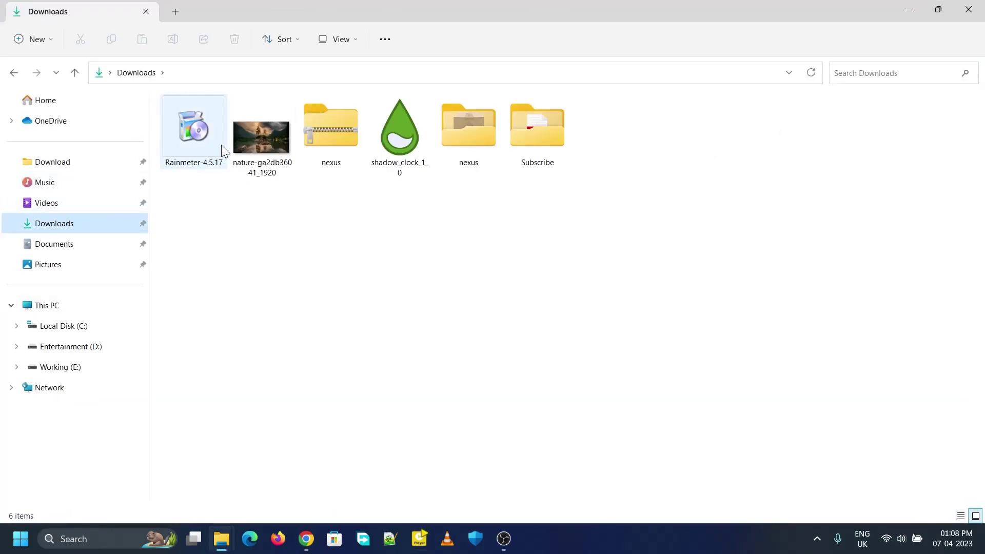
right_click(254, 133)
click(334, 228)
click(981, 6)
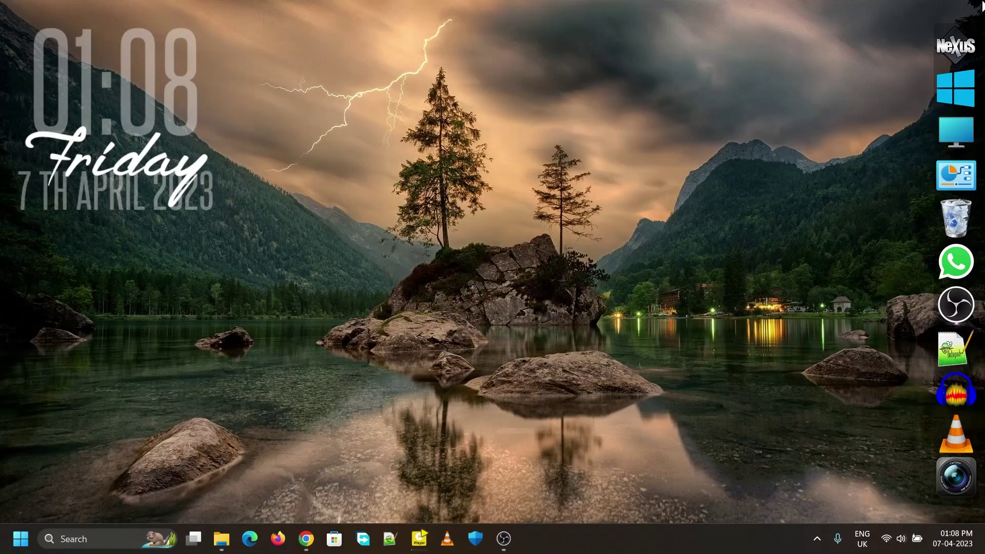